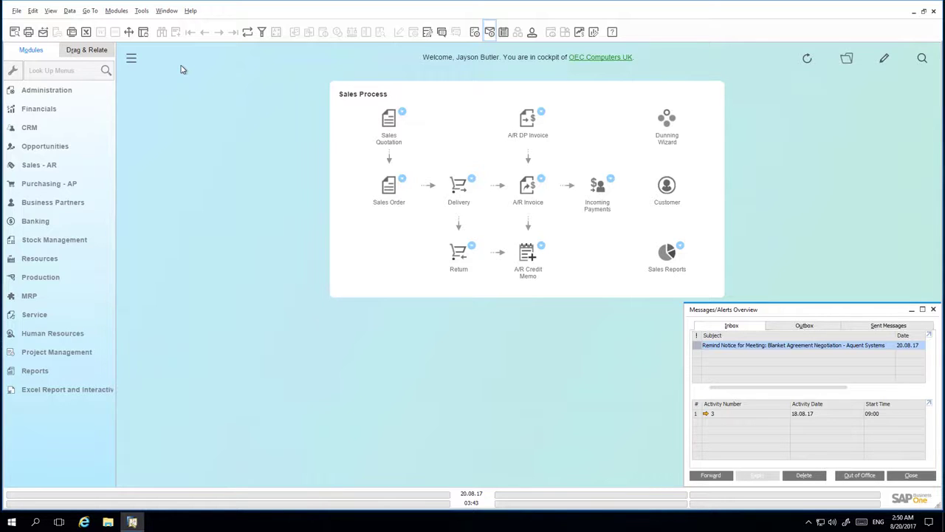
# Look up "document" in the menus and examine the Blanket Agreements options in the general Document Settings.
pyautogui.click(81, 74)
pyautogui.write('document')
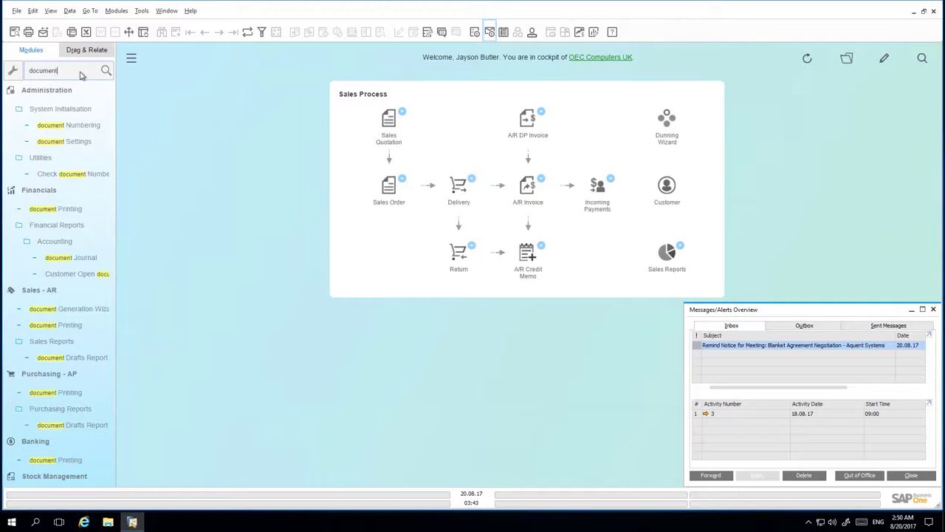
pyautogui.click(80, 143)
pyautogui.click(80, 143)
pyautogui.moveTo(552, 380); pyautogui.dragTo(547, 483)
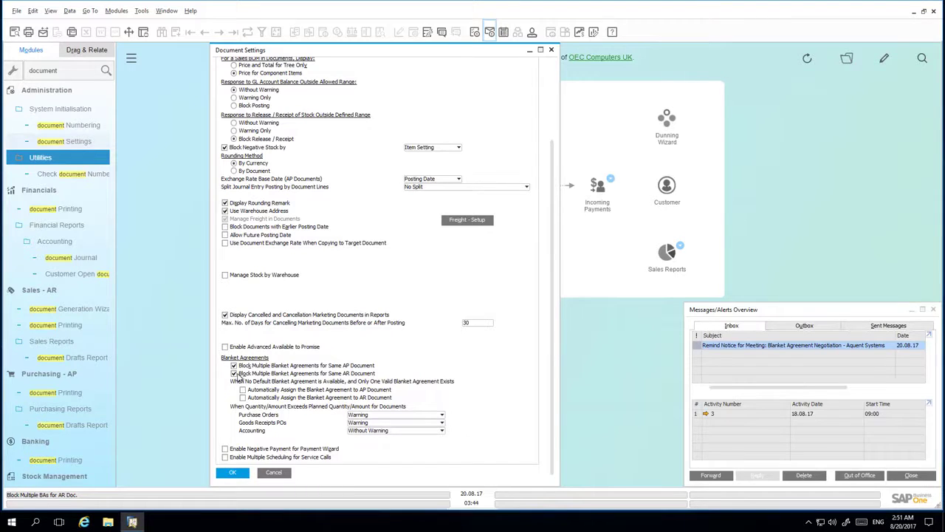
pyautogui.click(233, 472)
# Clear the menu lookup and open a new Sales Blanket Agreement form in a maximized window.
pyautogui.click(63, 68)
pyautogui.press('BackSpace')
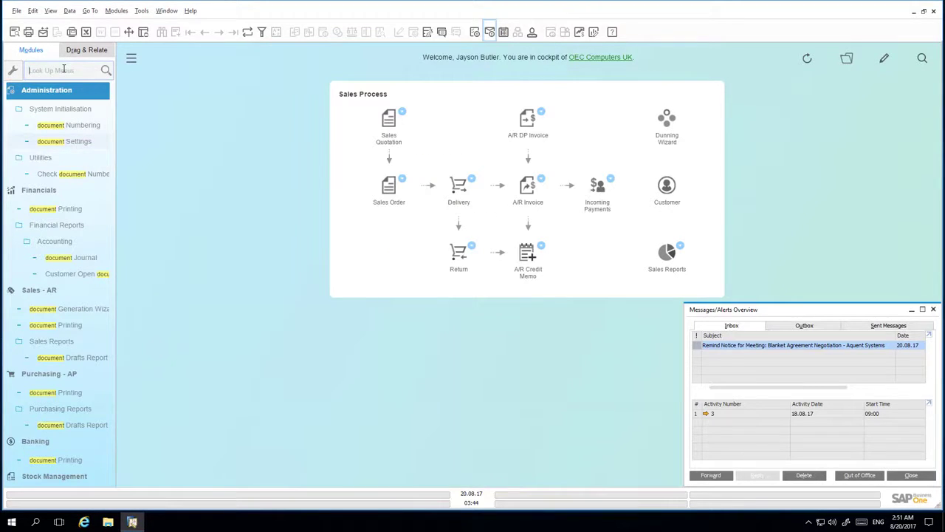
pyautogui.click(62, 168)
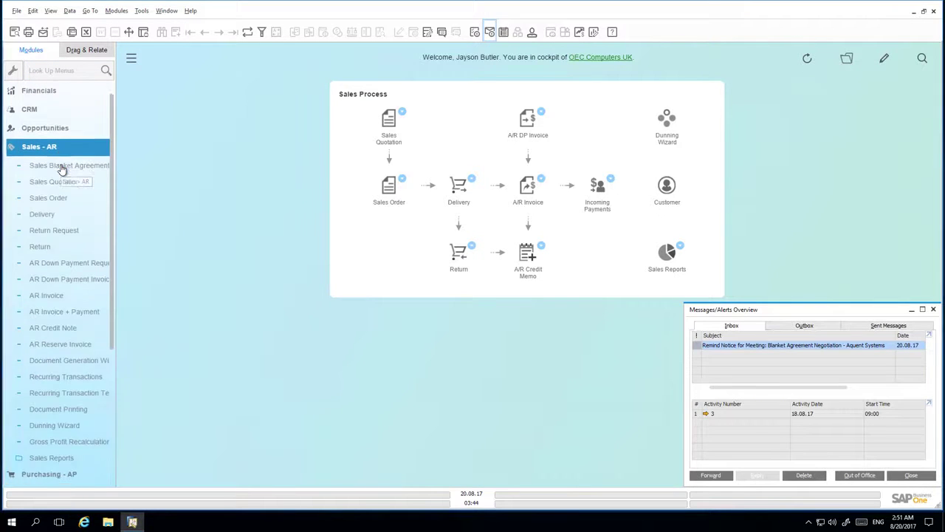
pyautogui.click(68, 110)
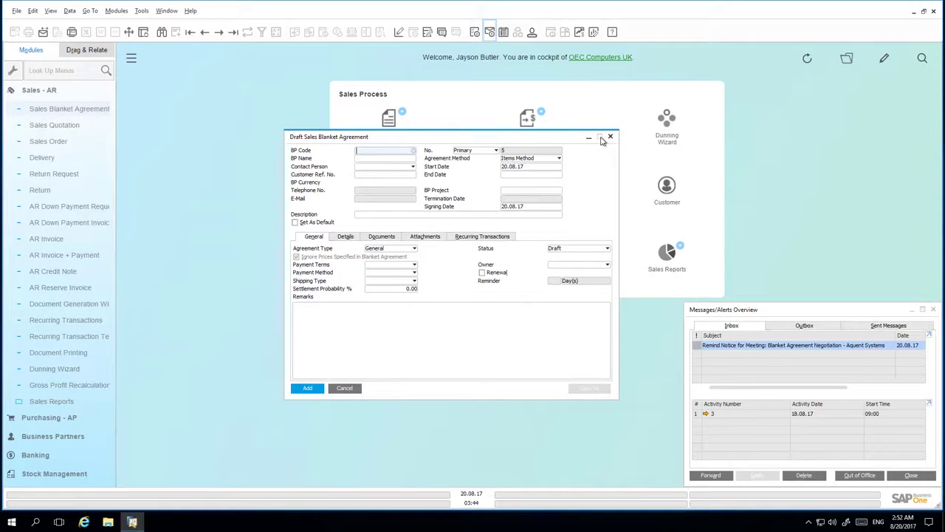
pyautogui.click(601, 138)
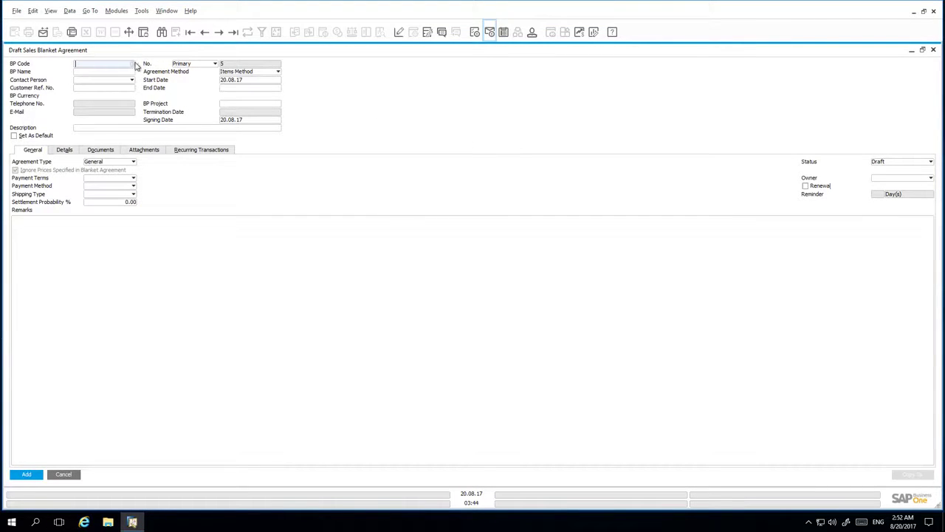
# Choose Aquent Systems as the business partner of the draft sales blanket agreement.
pyautogui.click(133, 65)
pyautogui.click(314, 295)
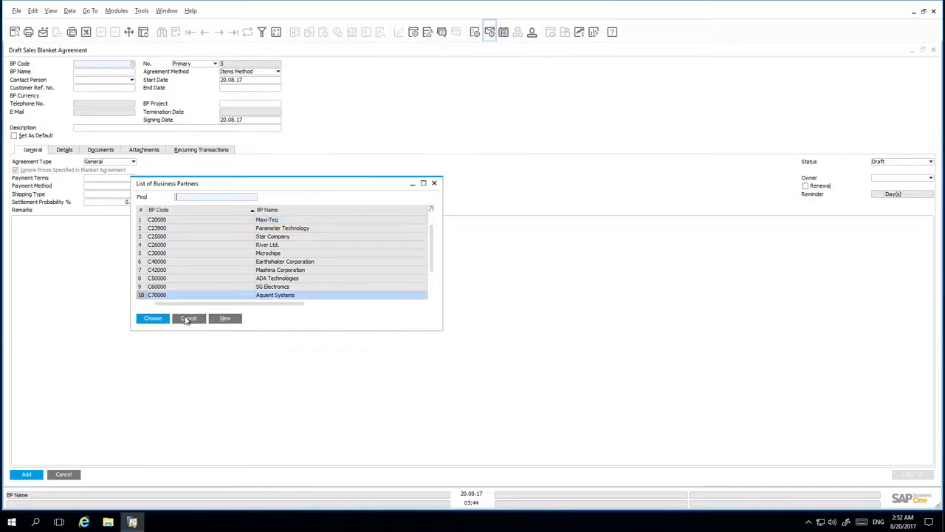
pyautogui.click(160, 320)
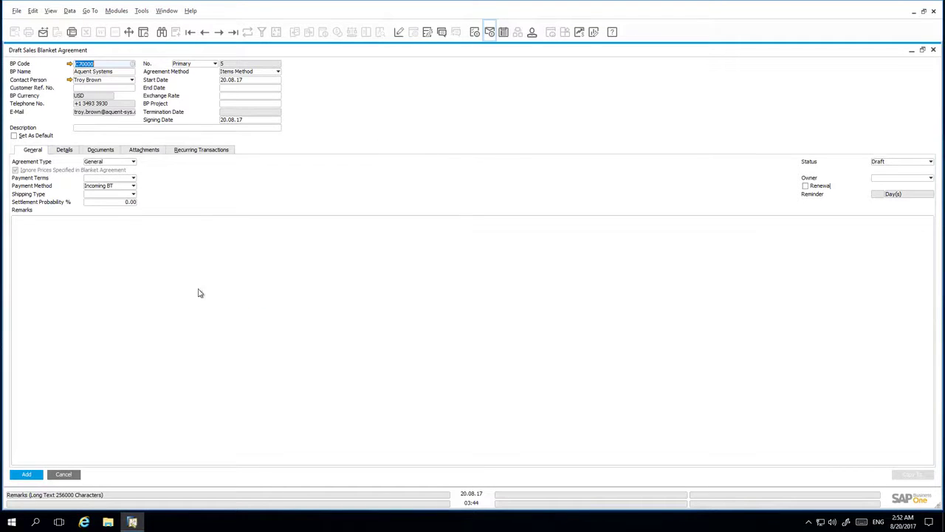
# Set the agreement's end date to 29.12.17 and its exchange rate to 1.3.
pyautogui.click(275, 88)
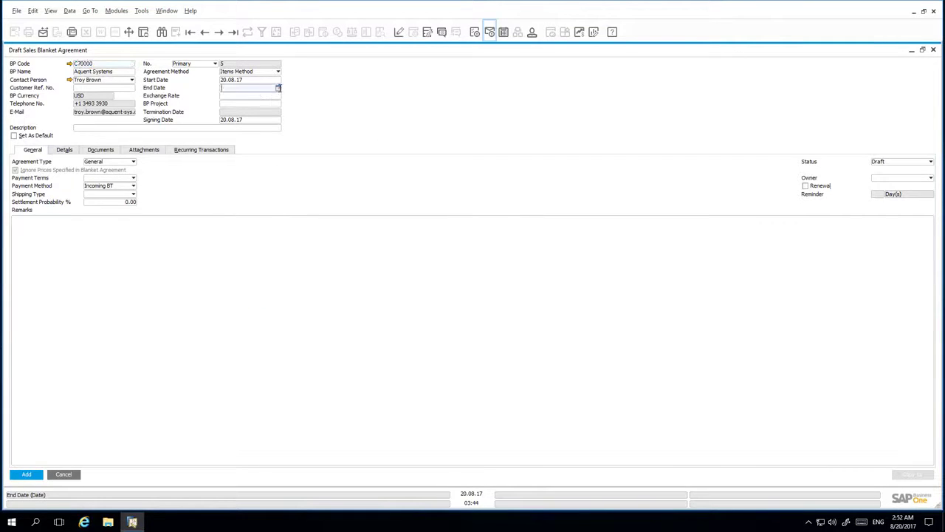
pyautogui.click(279, 88)
pyautogui.click(276, 103)
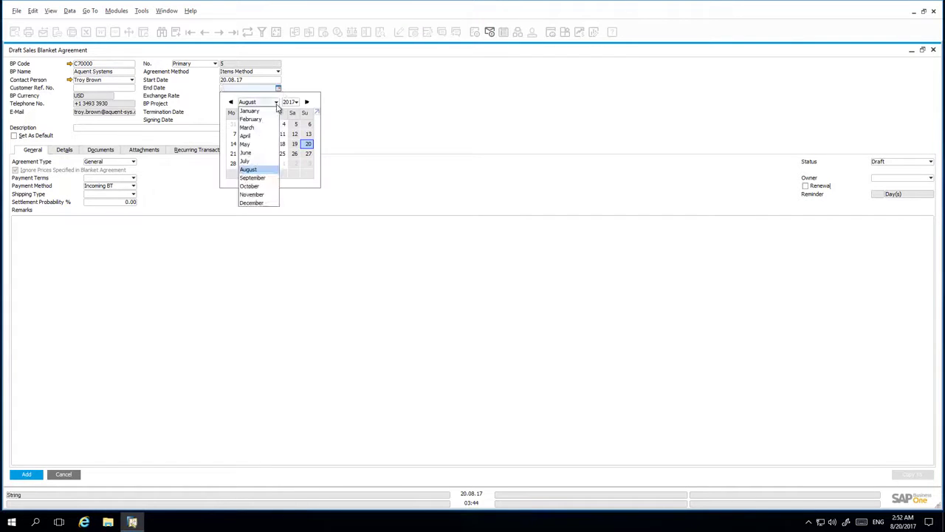
pyautogui.click(270, 203)
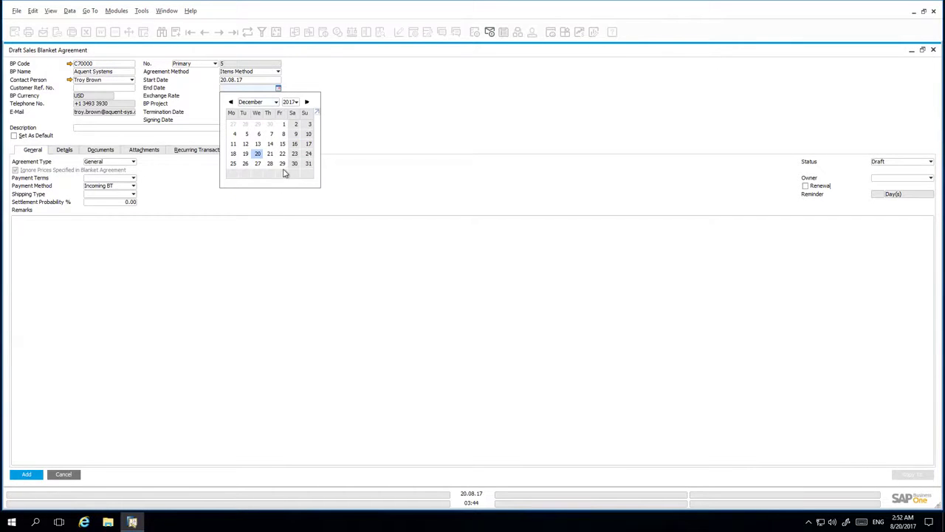
pyautogui.click(283, 163)
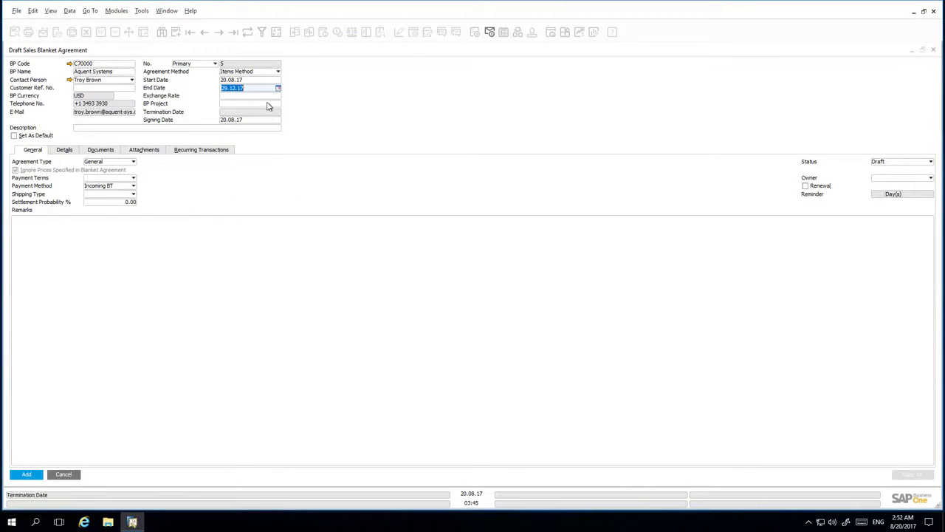
pyautogui.click(231, 97)
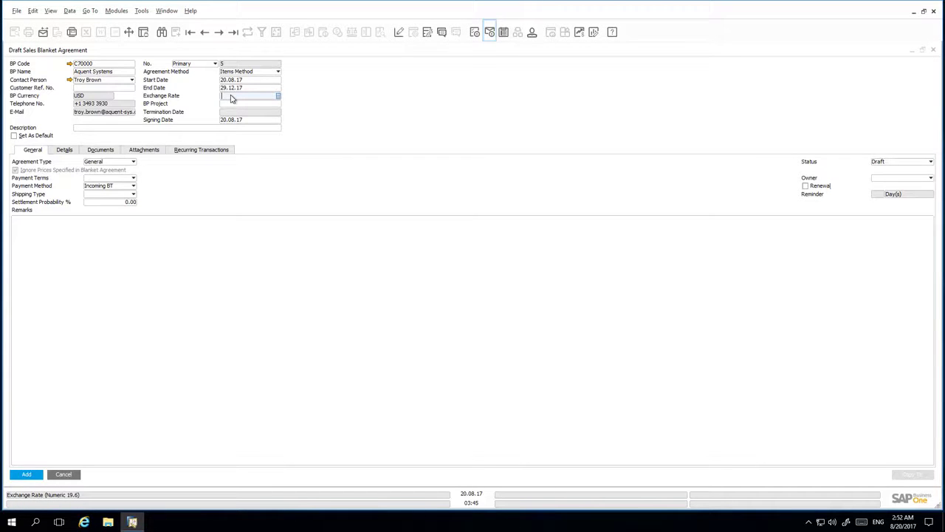
pyautogui.write('1.3')
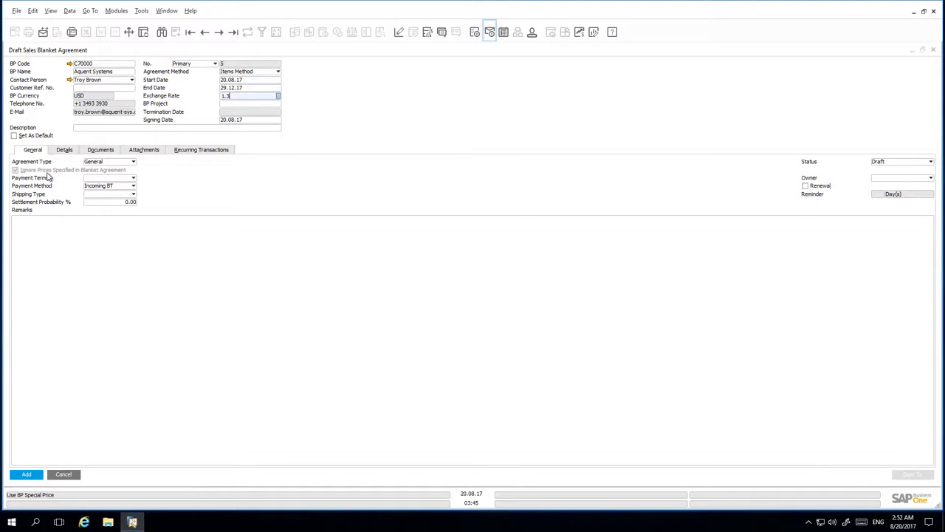
# Set the agreement type to Specific, the payment terms to Net30 and the shipping type to Fedex EM.
pyautogui.click(121, 164)
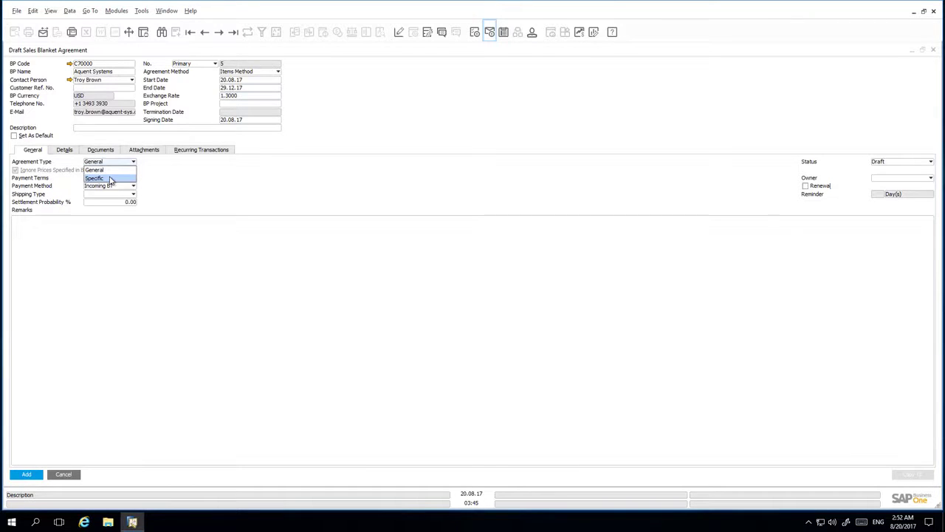
pyautogui.click(111, 178)
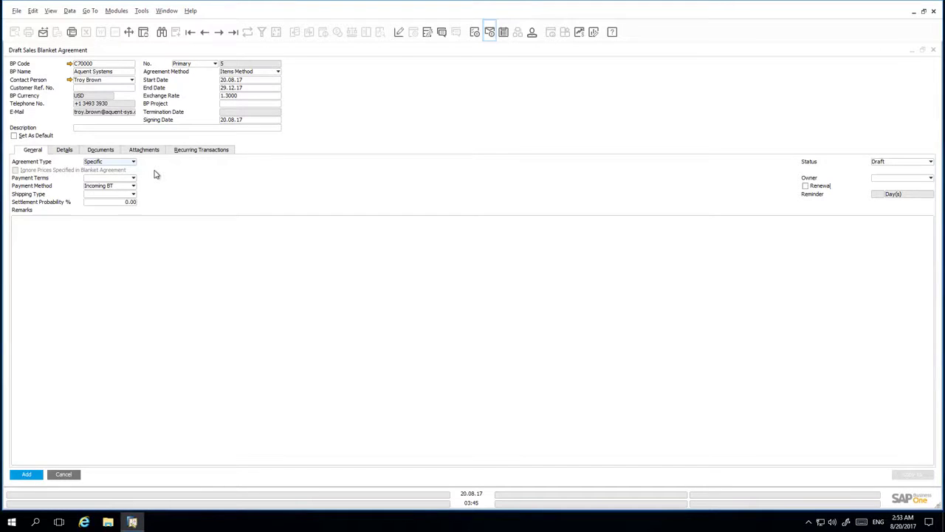
pyautogui.click(115, 181)
pyautogui.click(110, 216)
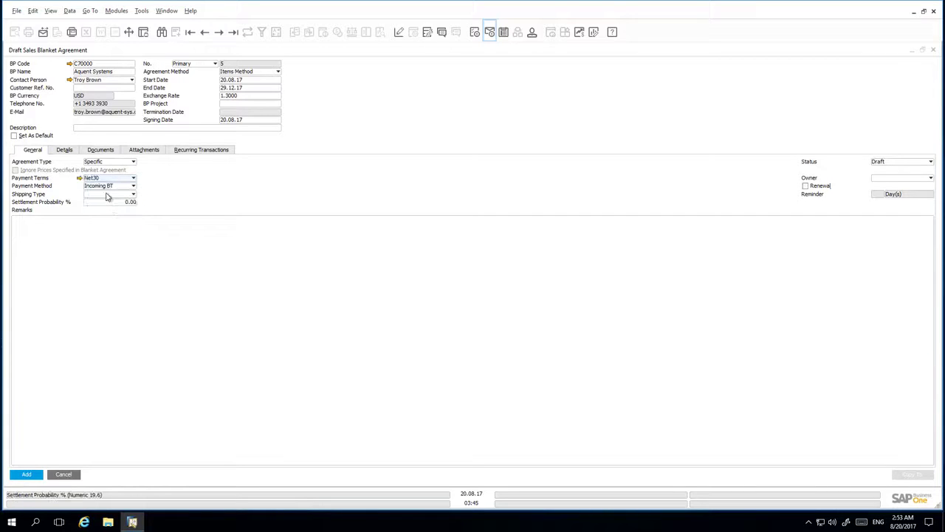
pyautogui.click(107, 195)
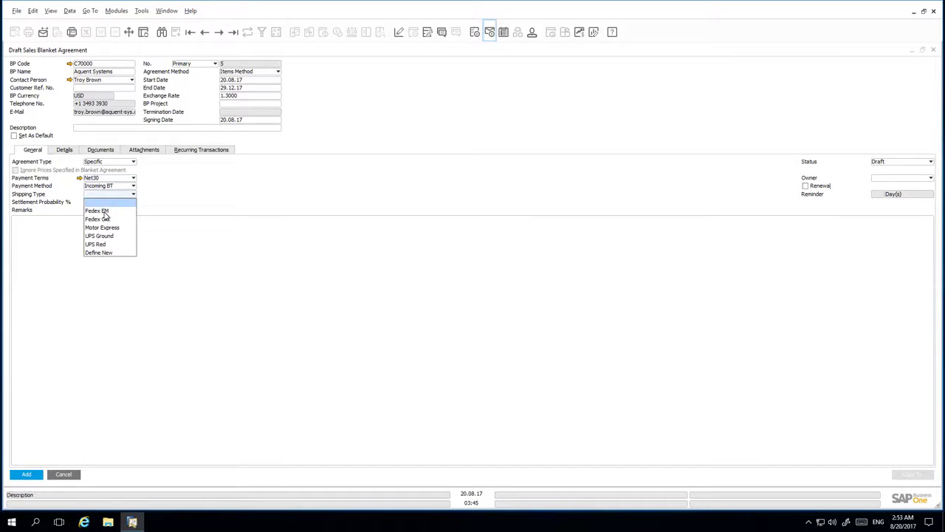
pyautogui.click(104, 211)
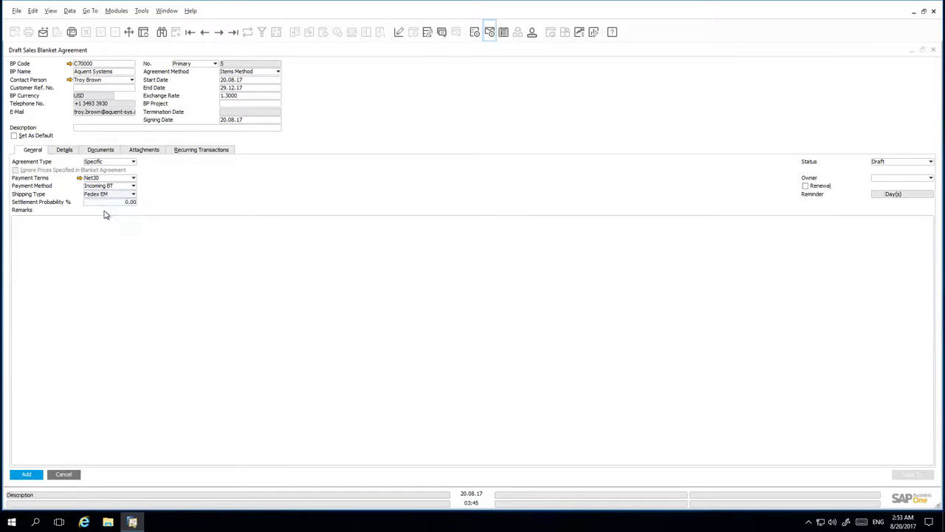
# Add item A00004 (Rainbow ColorJet 5) to the agreement details with planned quantity 100 and unit price 250.
pyautogui.click(64, 151)
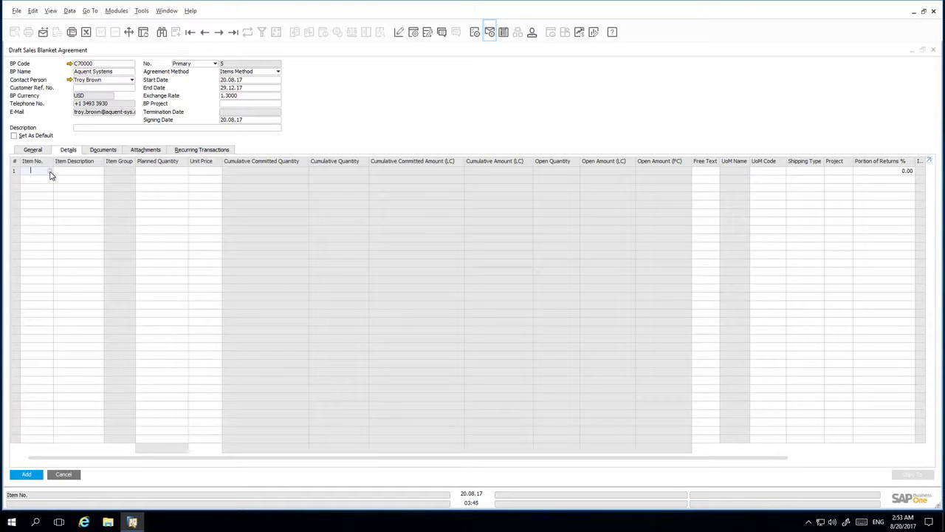
pyautogui.click(50, 172)
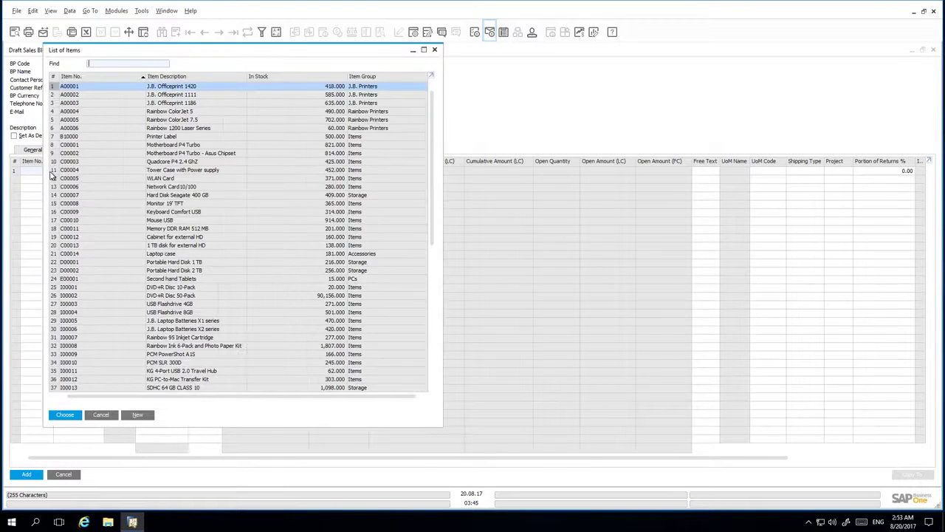
pyautogui.doubleClick(82, 115)
pyautogui.click(176, 172)
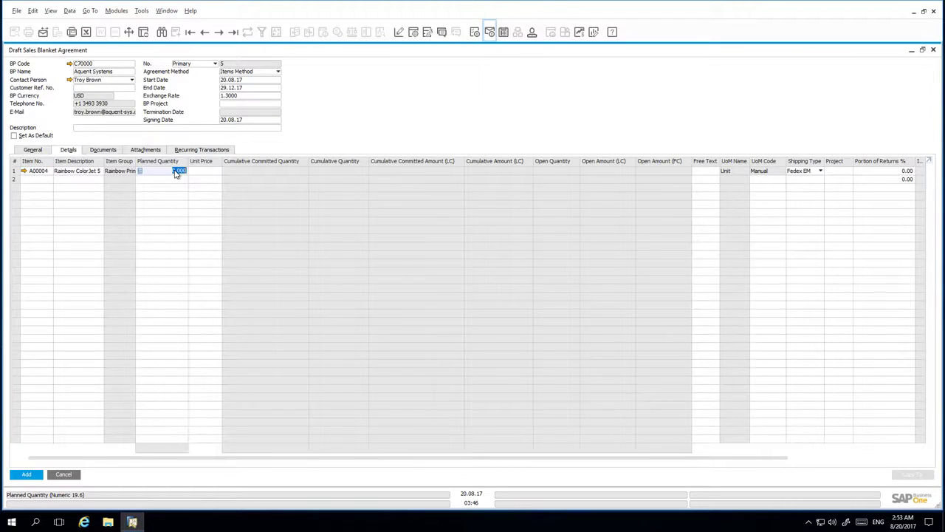
pyautogui.write('100')
pyautogui.press('Tab')
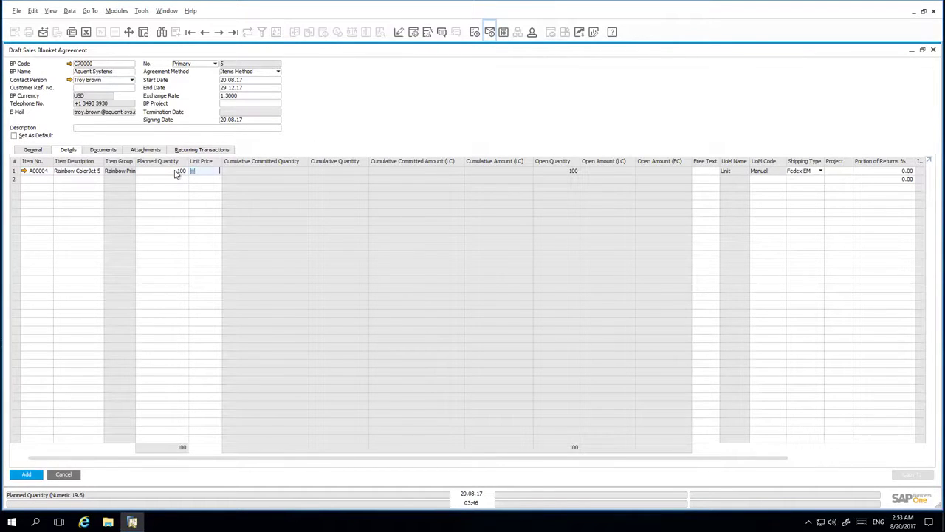
pyautogui.write('250')
pyautogui.press('Tab')
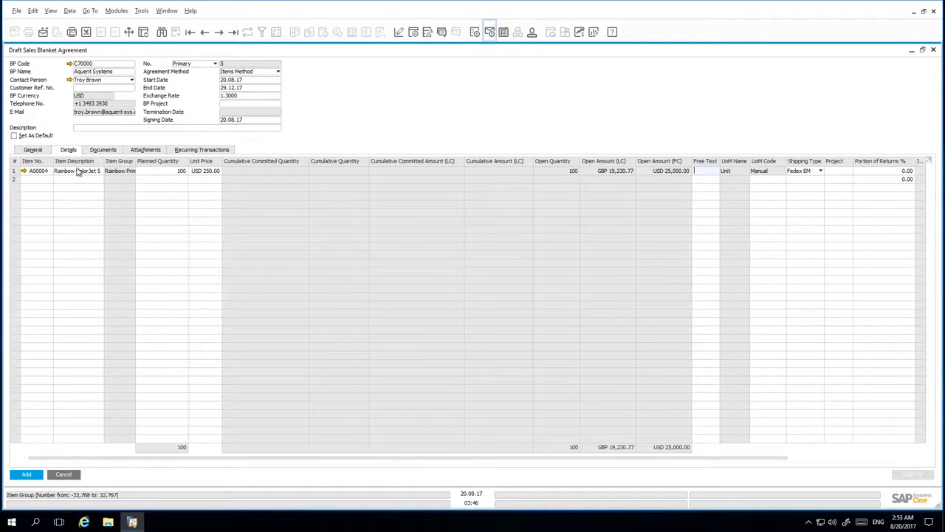
# Set the agreement's status to Approved and add the agreement, confirming the addition.
pyautogui.click(34, 151)
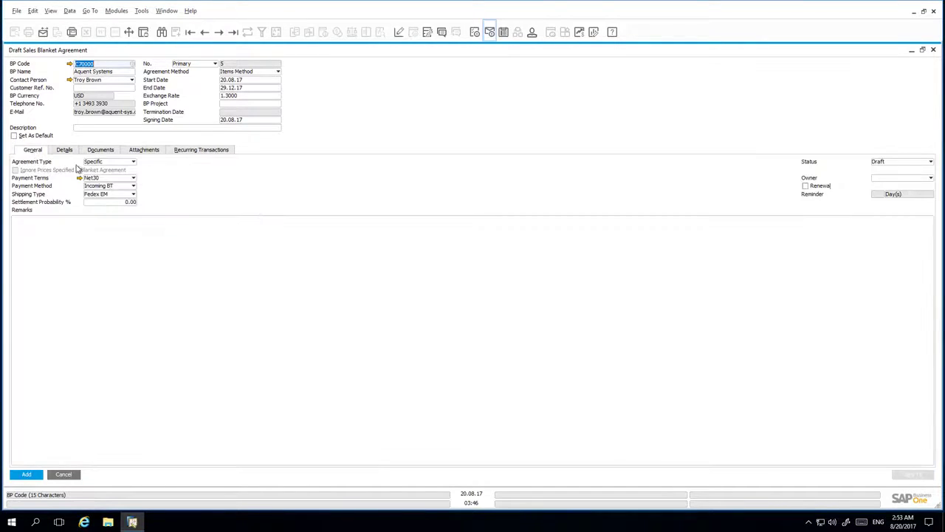
pyautogui.click(923, 161)
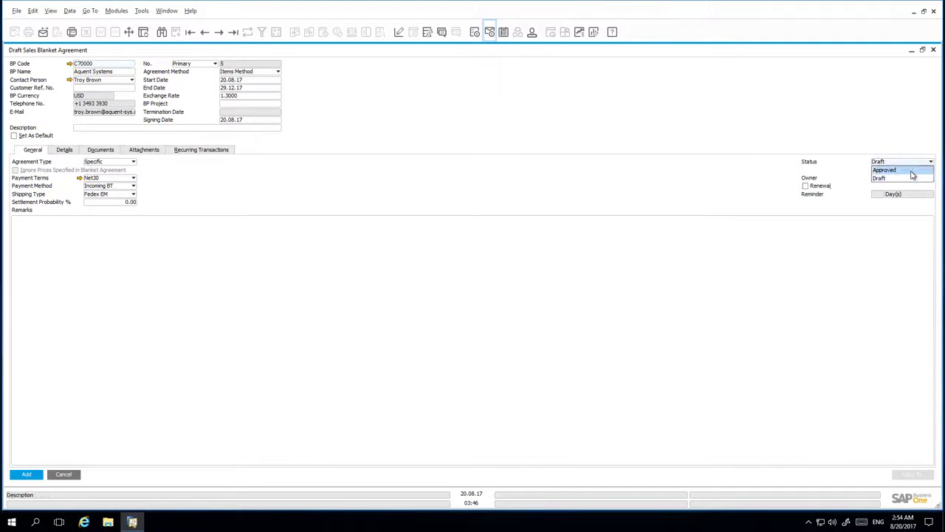
pyautogui.click(912, 171)
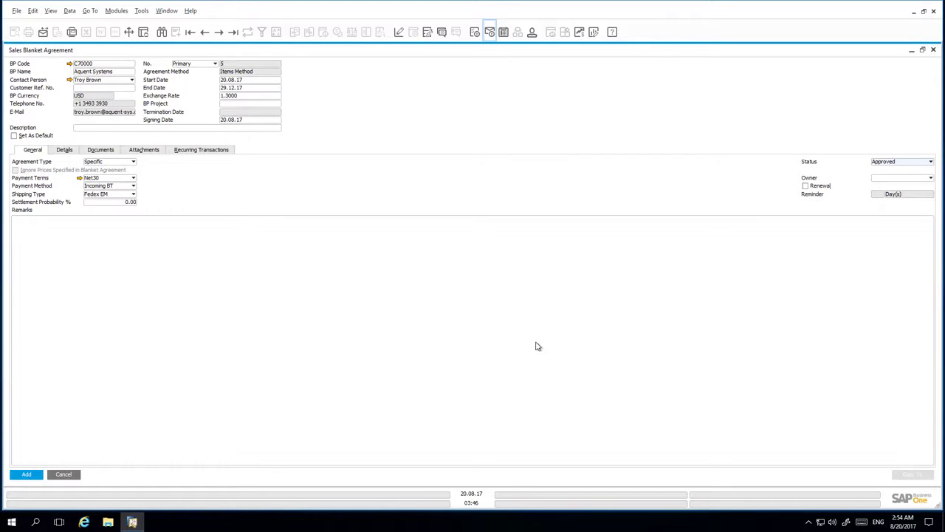
pyautogui.click(26, 476)
pyautogui.click(379, 285)
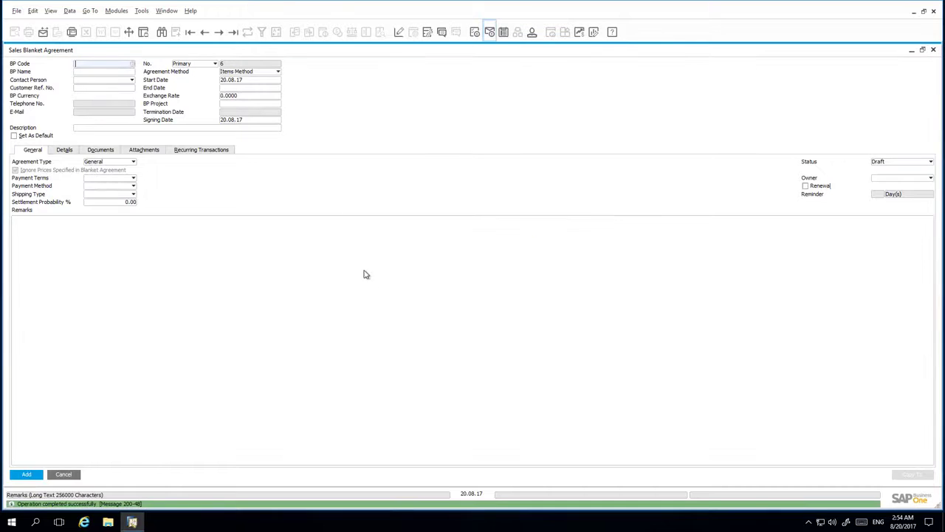
# Display the last saved blanket agreement and copy it to a Sales Order.
pyautogui.click(233, 32)
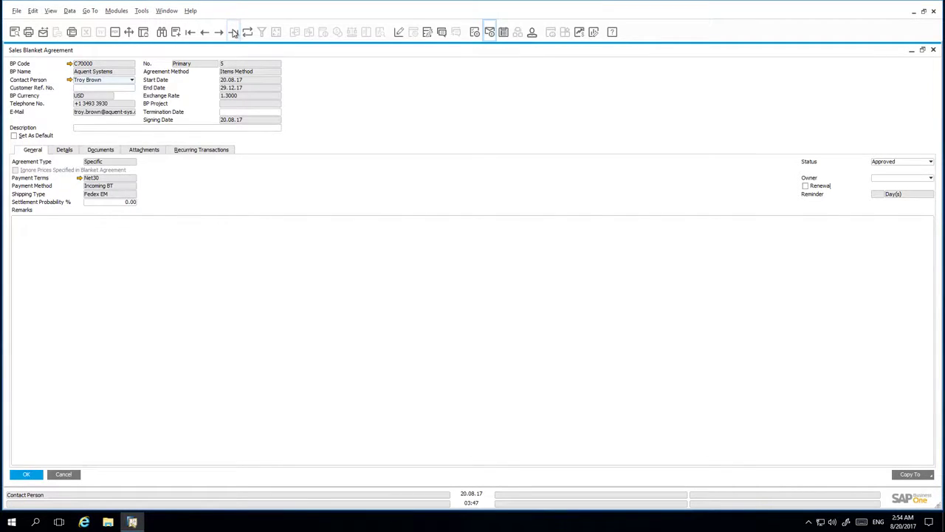
pyautogui.click(932, 476)
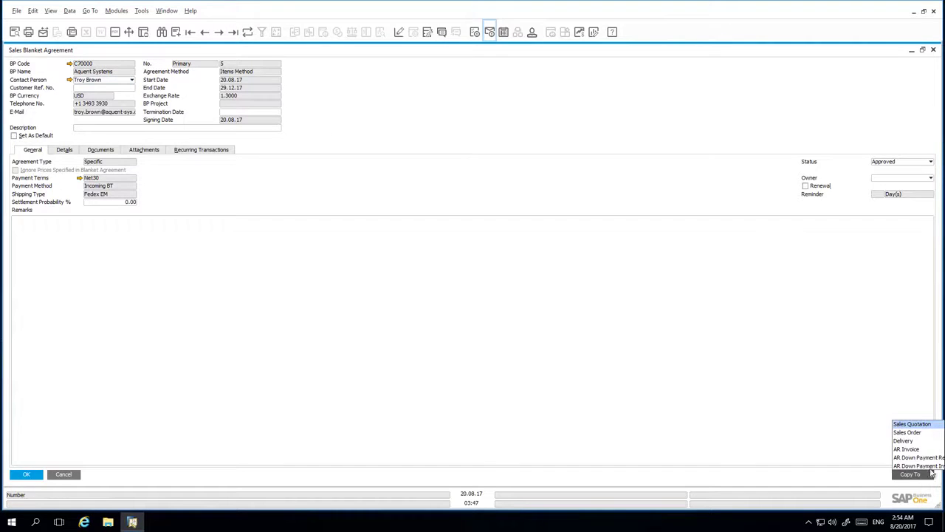
pyautogui.click(908, 432)
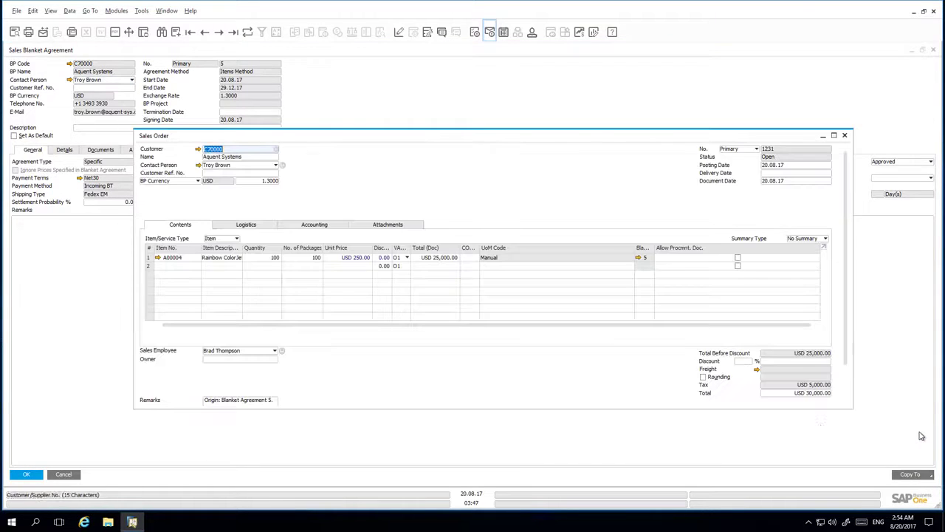
# Set the quantity of item A00004 in the sales order to 50.
pyautogui.click(268, 259)
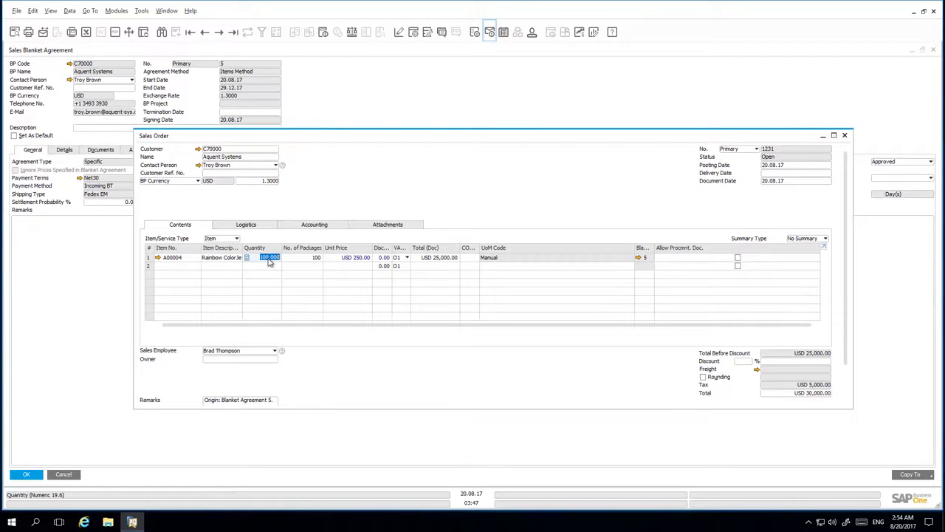
pyautogui.write('50')
pyautogui.press('Tab')
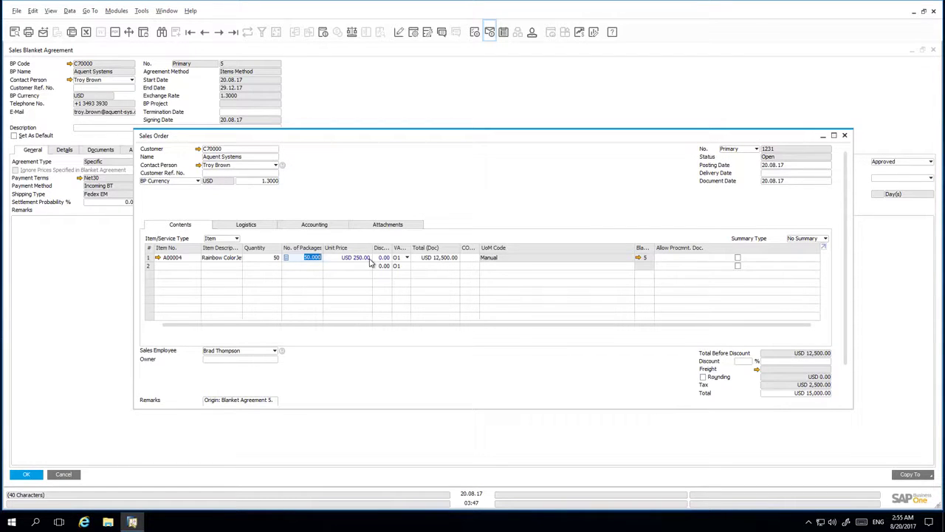
# Set the sales order's delivery date to 08.08.17 and add the order.
pyautogui.click(776, 174)
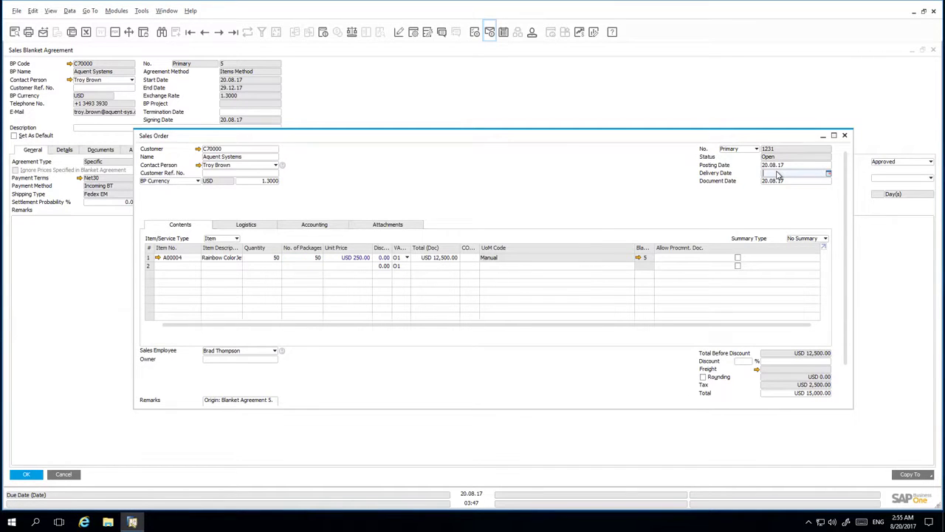
pyautogui.click(373, 285)
pyautogui.scroll(-1, 688, 378)
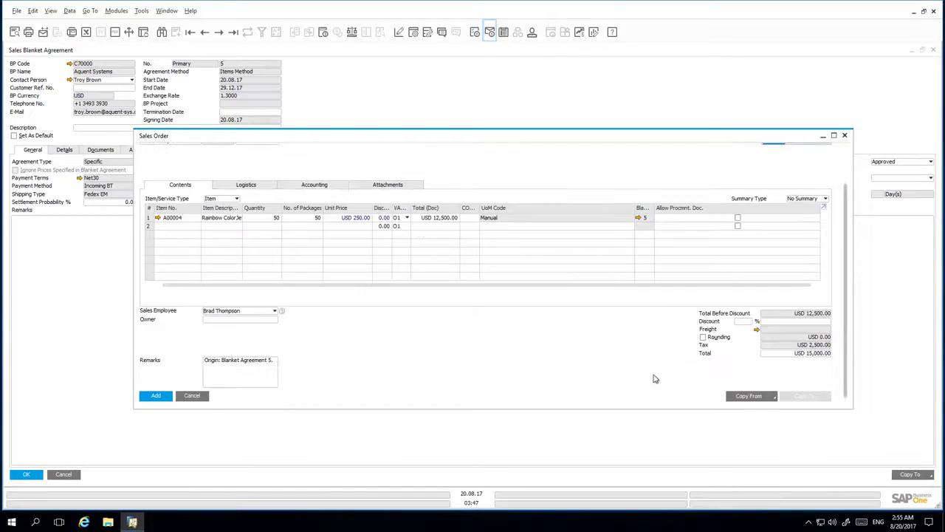
pyautogui.click(155, 396)
pyautogui.click(104, 329)
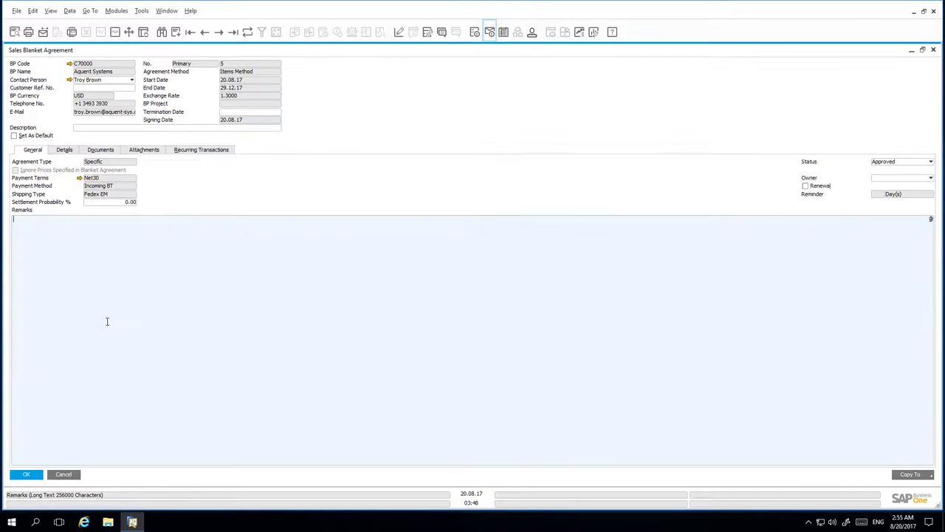
# Refresh the blanket agreement, display its details, and open the linked sales order from its Relationship Map.
pyautogui.click(250, 33)
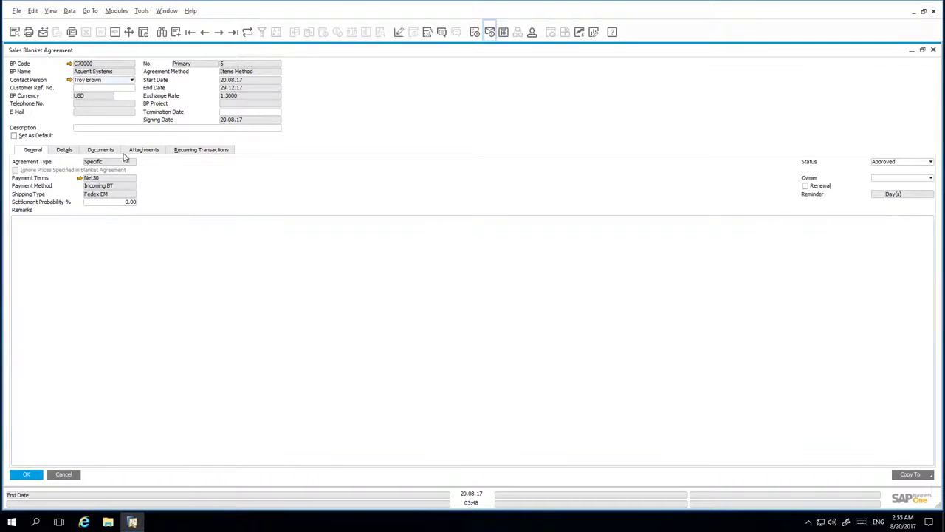
pyautogui.click(64, 149)
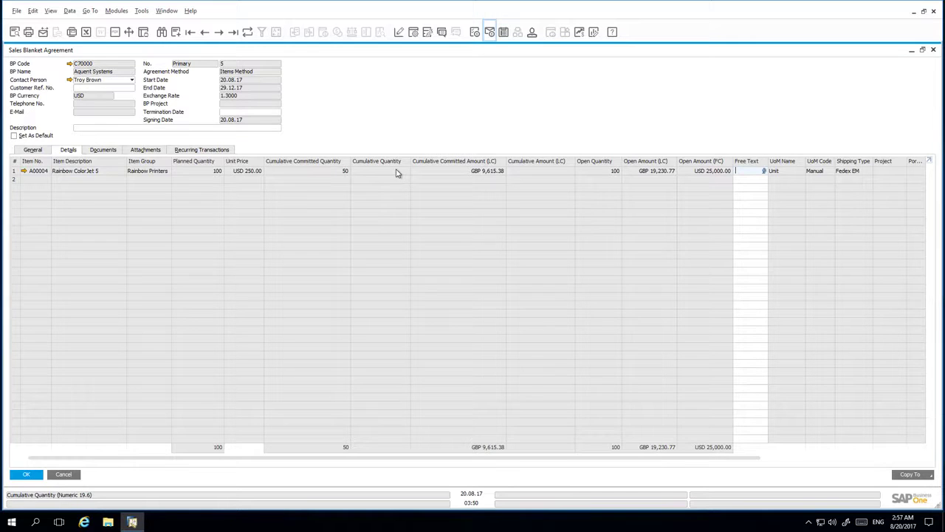
pyautogui.rightClick(392, 138)
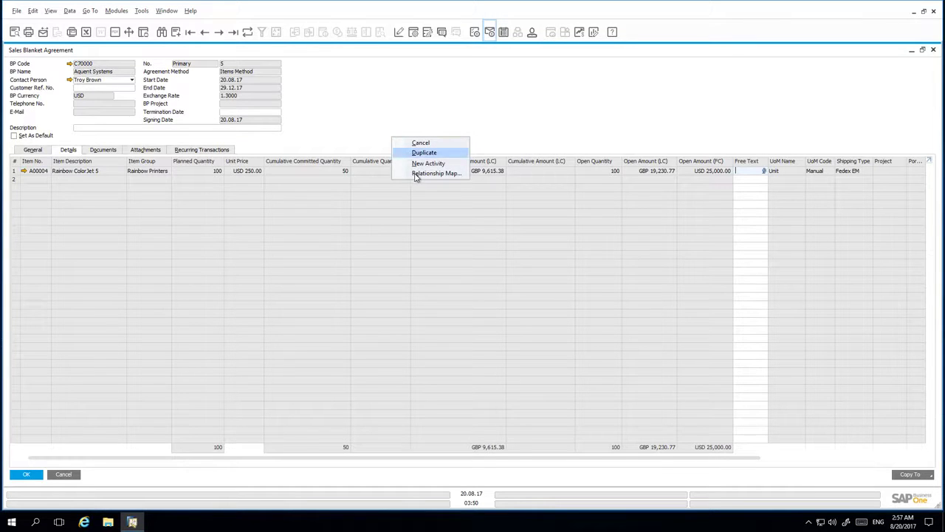
pyautogui.click(415, 174)
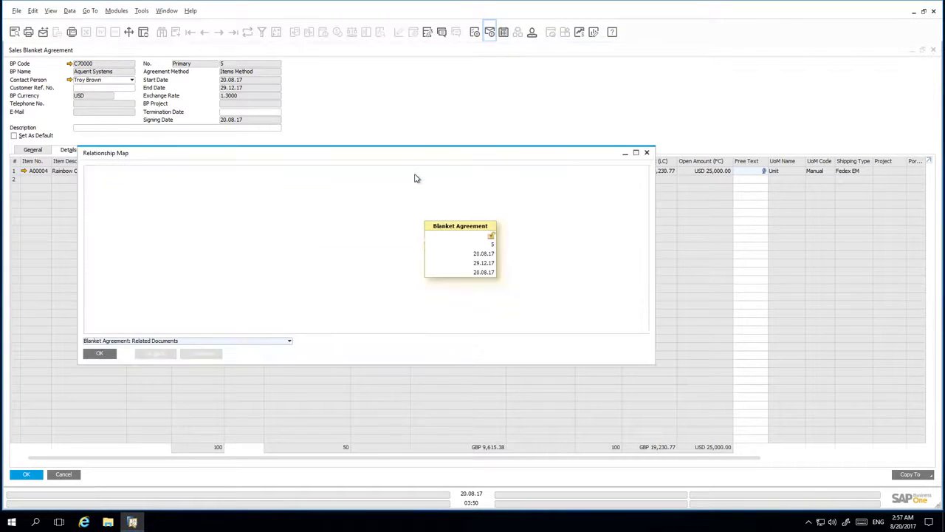
pyautogui.doubleClick(281, 242)
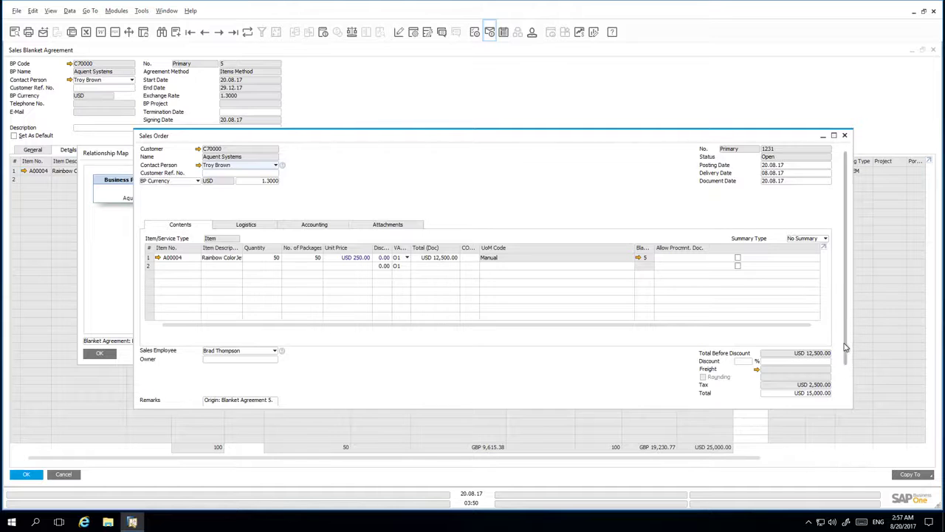
# Copy the sales order to an AR Invoice despite the exceeded credit limit, and add the invoice with confirmation.
pyautogui.scroll(-2, 846, 334)
pyautogui.click(825, 396)
pyautogui.click(808, 417)
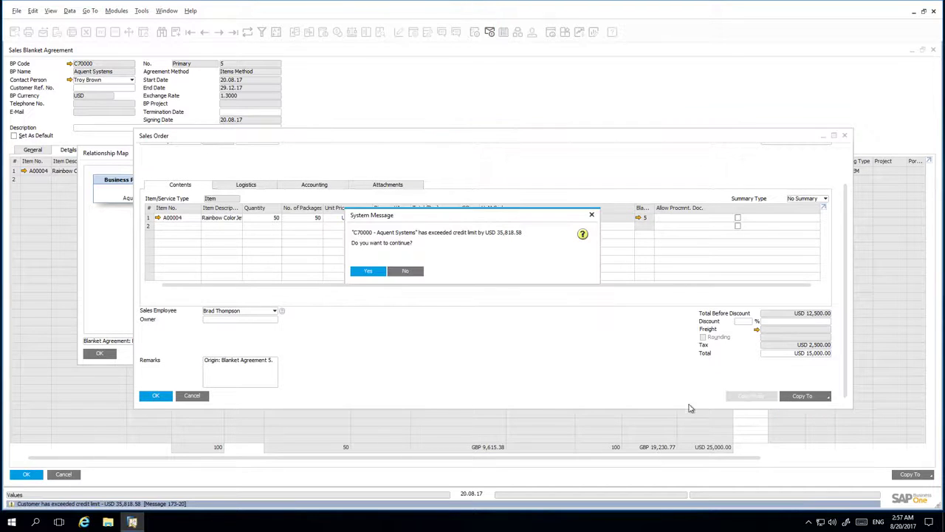
pyautogui.click(380, 271)
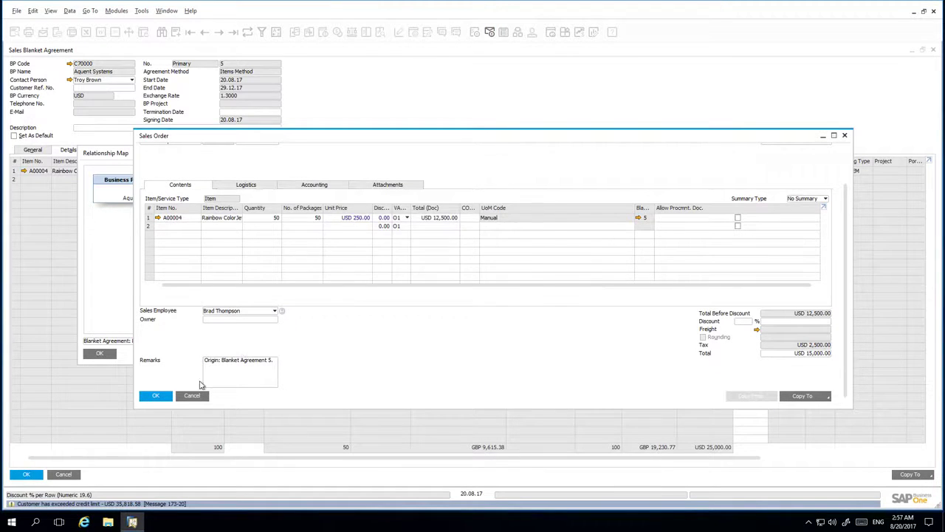
pyautogui.click(156, 395)
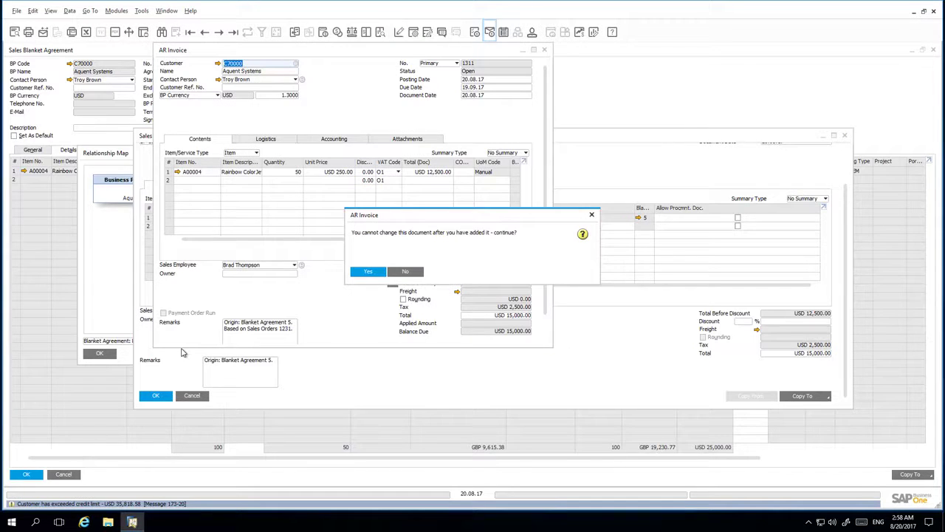
pyautogui.press('Return')
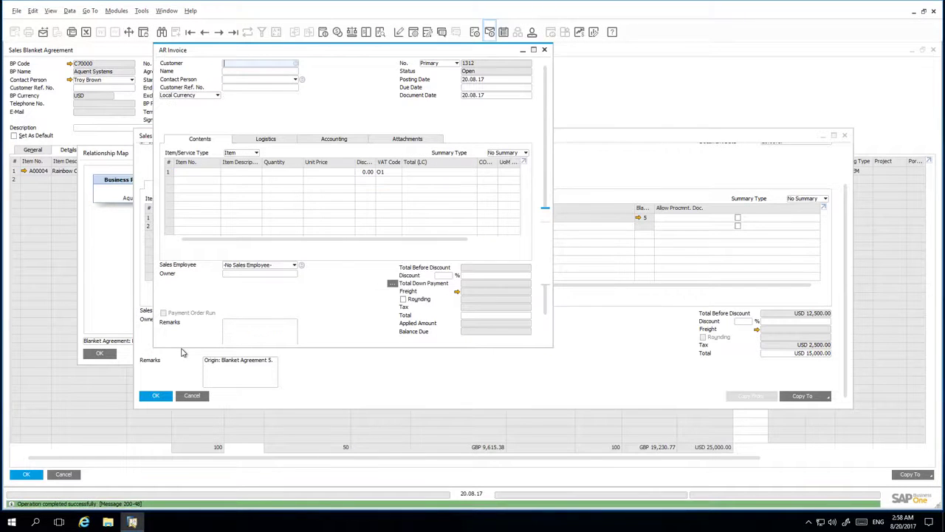
# Close the invoice, sales order and Relationship Map, and refresh the agreement to review its item's cumulative and open quantities.
pyautogui.click(544, 49)
pyautogui.click(161, 395)
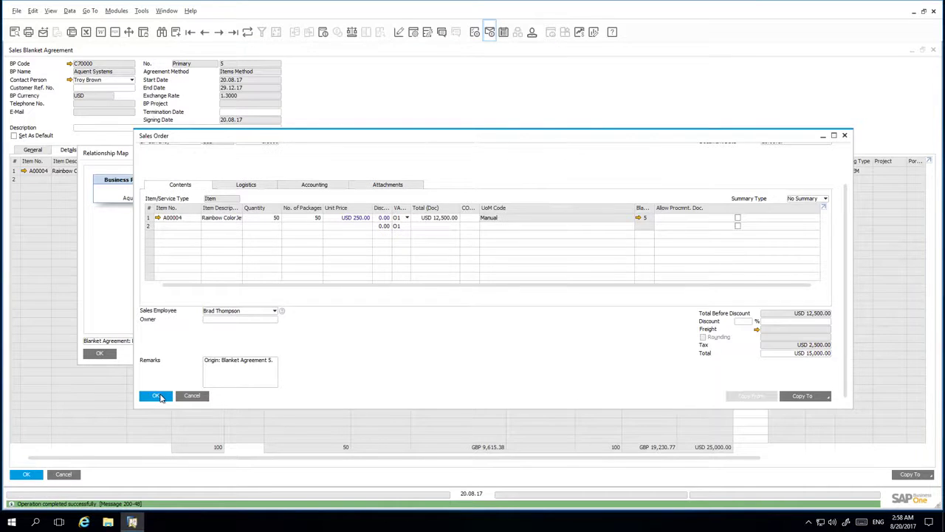
pyautogui.click(100, 354)
pyautogui.click(248, 32)
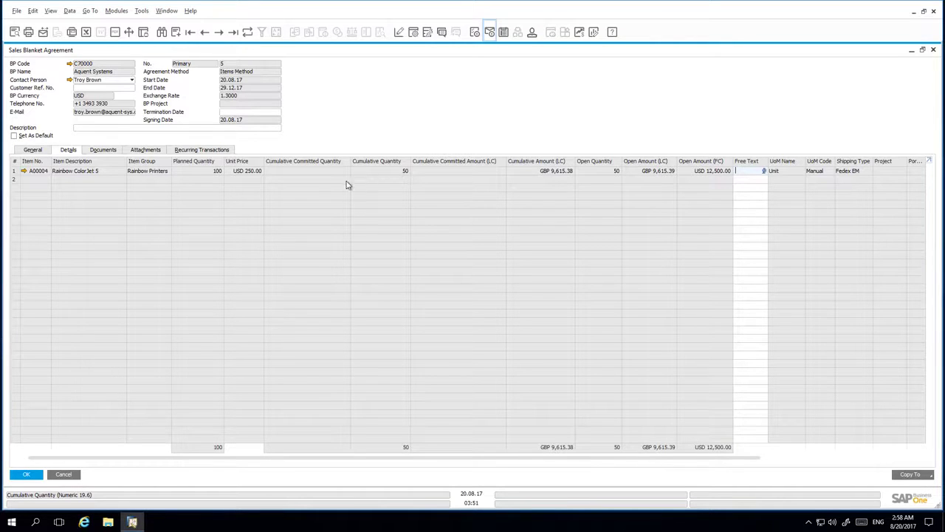
# Set the blanket agreement's status to On Hold and update the agreement.
pyautogui.click(33, 150)
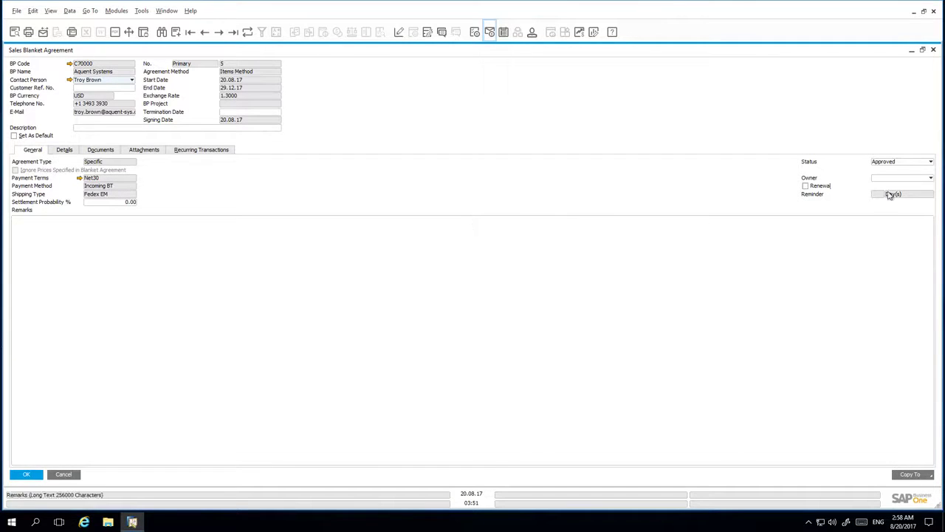
pyautogui.click(911, 163)
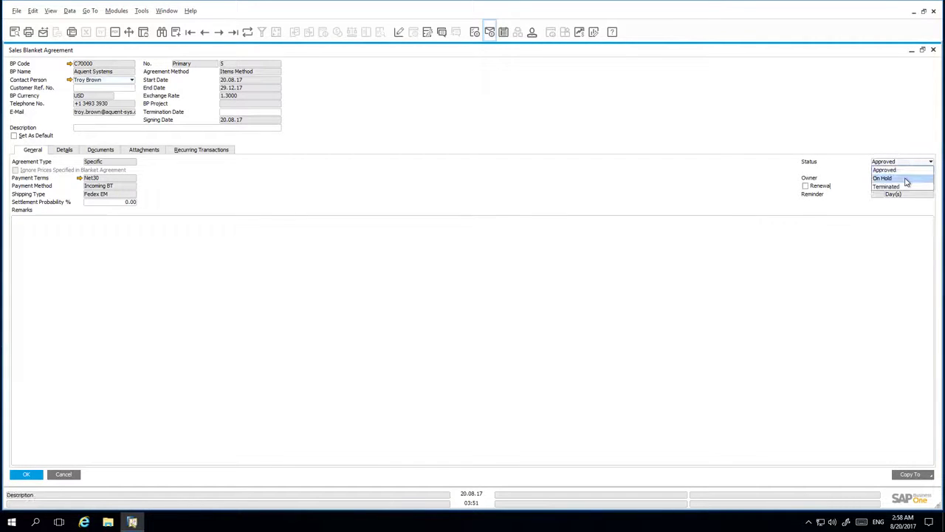
pyautogui.click(906, 182)
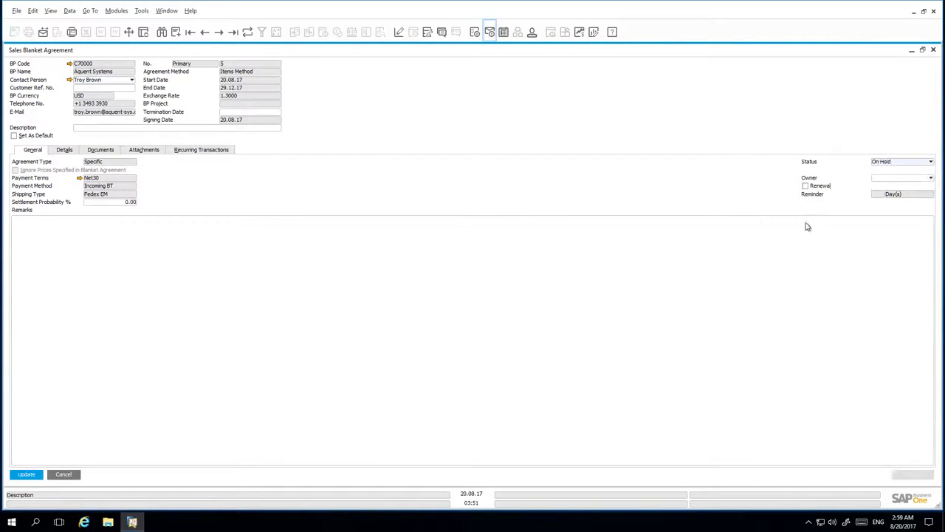
pyautogui.click(26, 474)
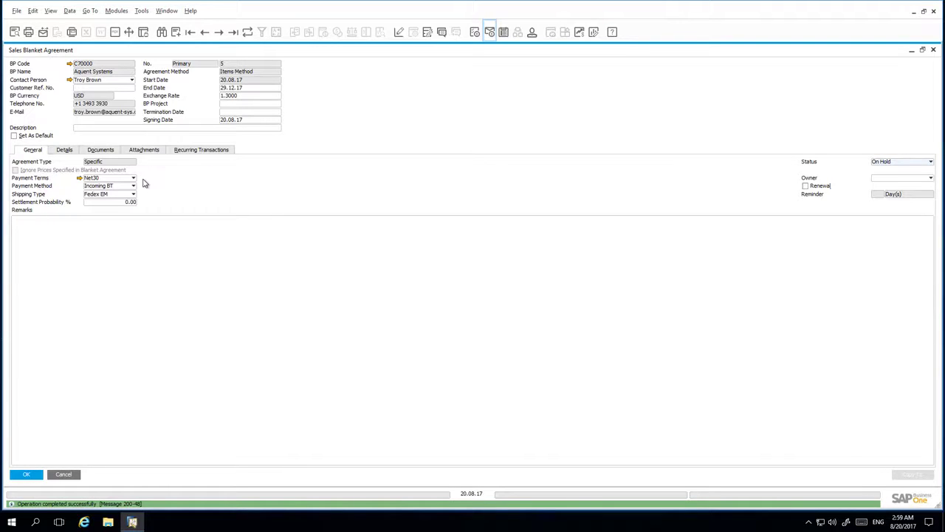
# Display the agreement details and set the agreement's exchange rate to 1.2.
pyautogui.click(63, 149)
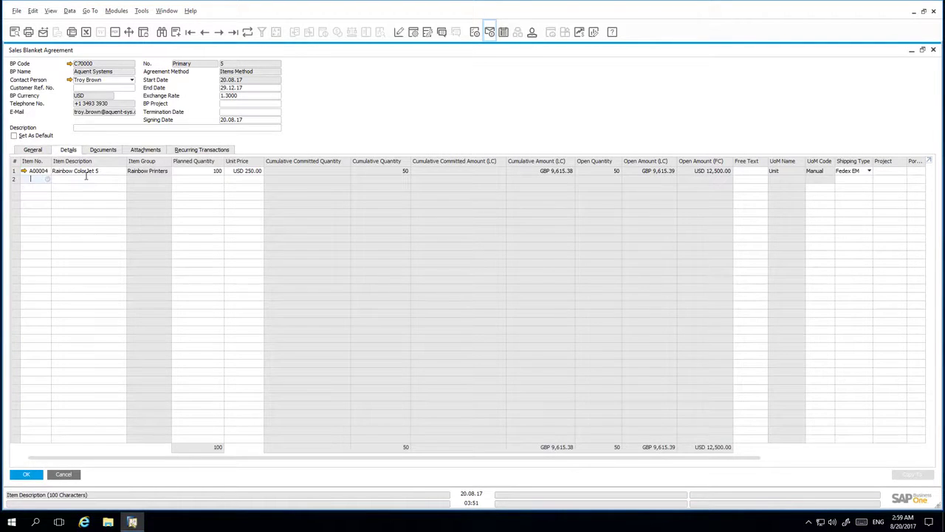
pyautogui.click(243, 95)
pyautogui.write('1.2')
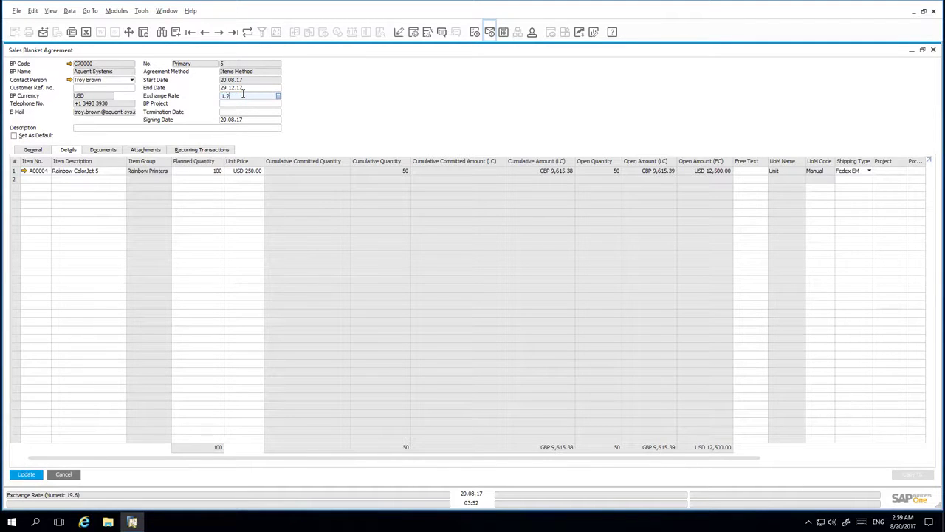
# Set item A00004's planned quantity to 150 and unit price to 225, and update the agreement.
pyautogui.click(205, 171)
pyautogui.write('150')
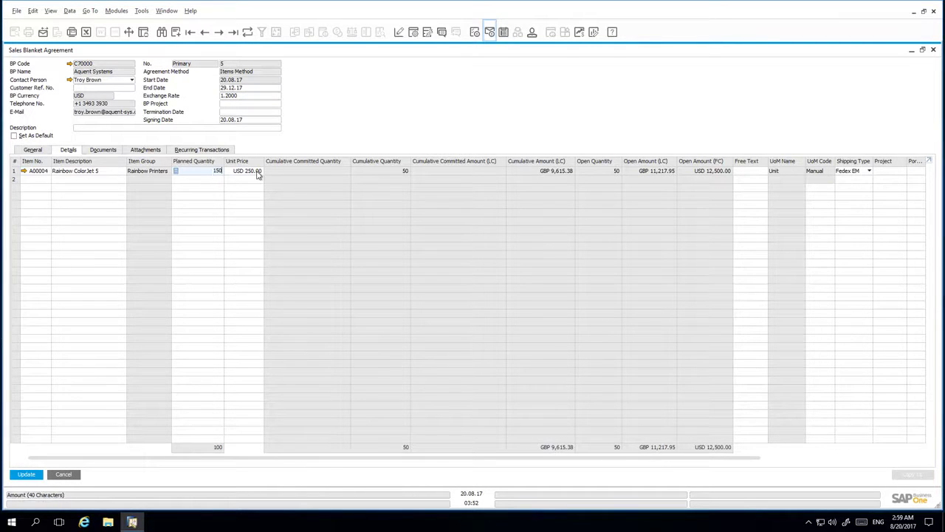
pyautogui.click(258, 173)
pyautogui.write('225')
pyautogui.press('Tab')
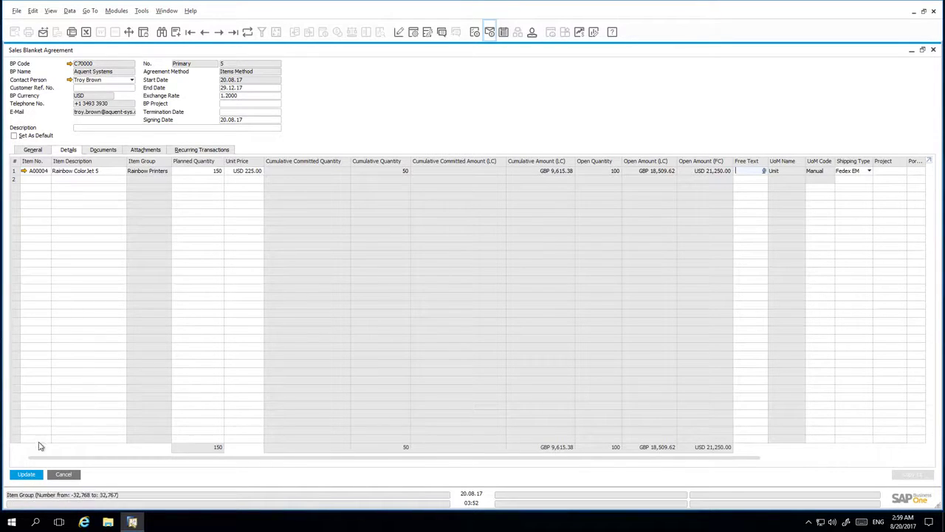
pyautogui.click(26, 476)
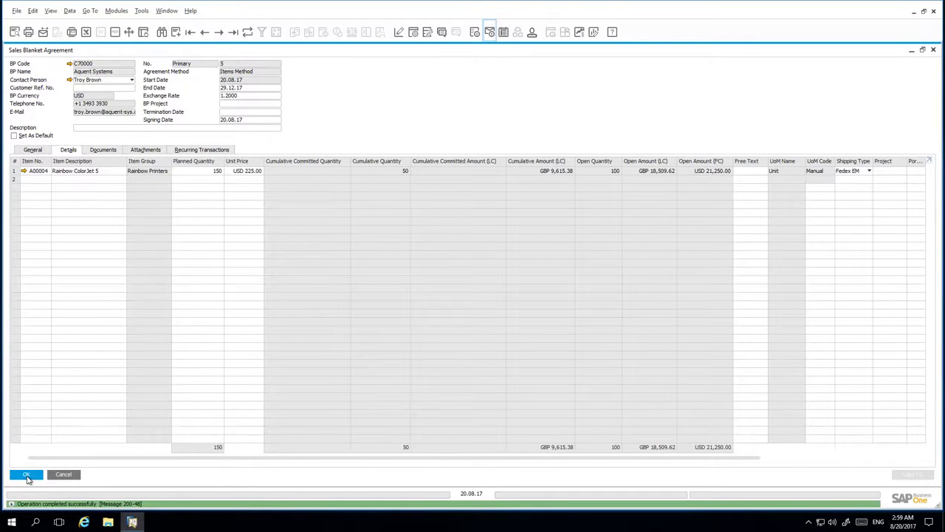
# Set the agreement's status back to Approved and update it, continuing without setting a default agreement for the business partner.
pyautogui.click(37, 150)
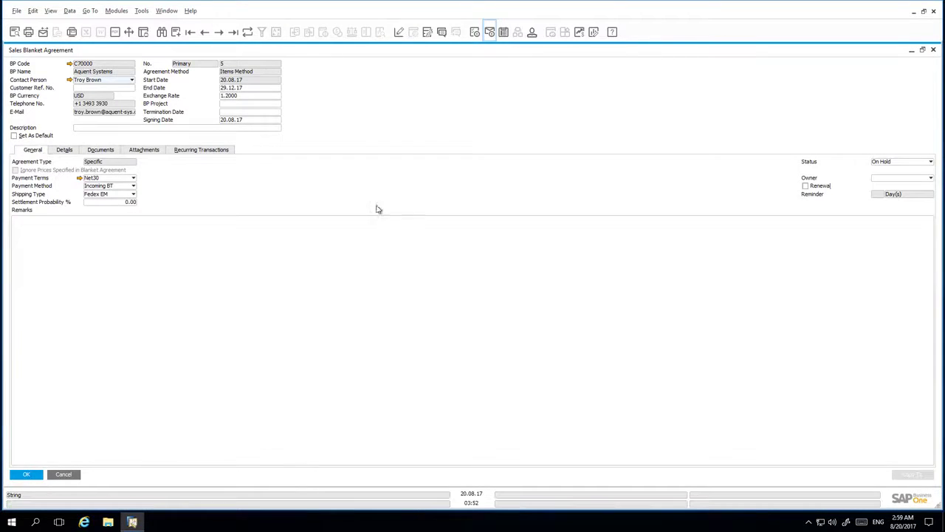
pyautogui.click(901, 166)
pyautogui.click(897, 174)
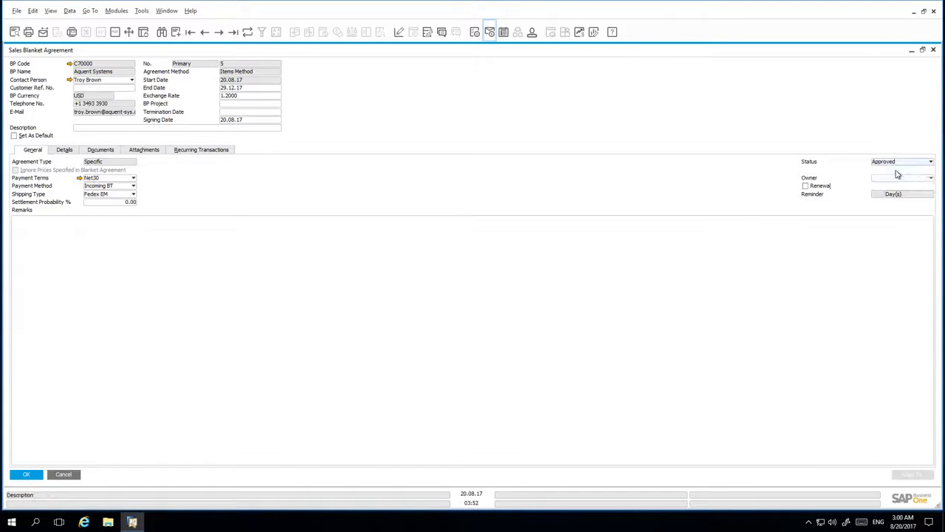
pyautogui.press('Return')
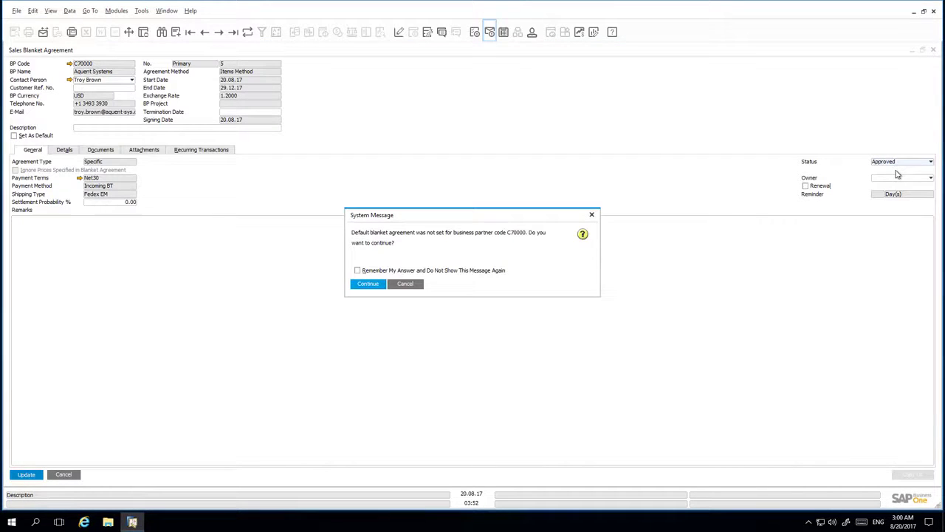
pyautogui.press('Return')
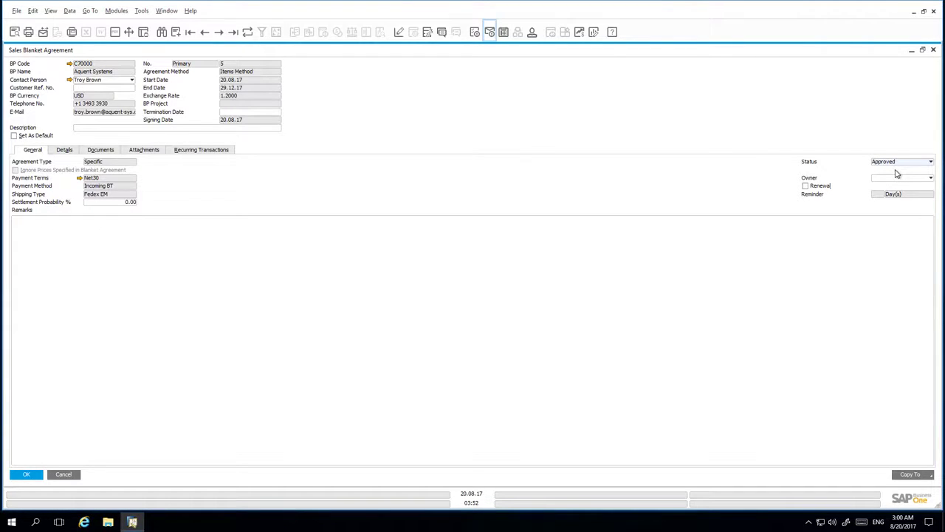
# Copy the blanket agreement to an AR Invoice, add the invoice with confirmation, and close the invoice window.
pyautogui.click(916, 474)
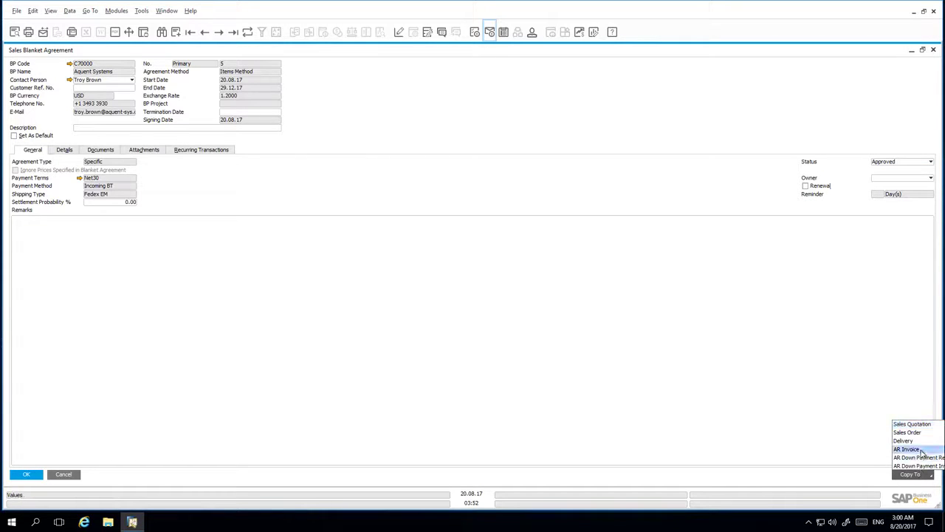
pyautogui.click(919, 449)
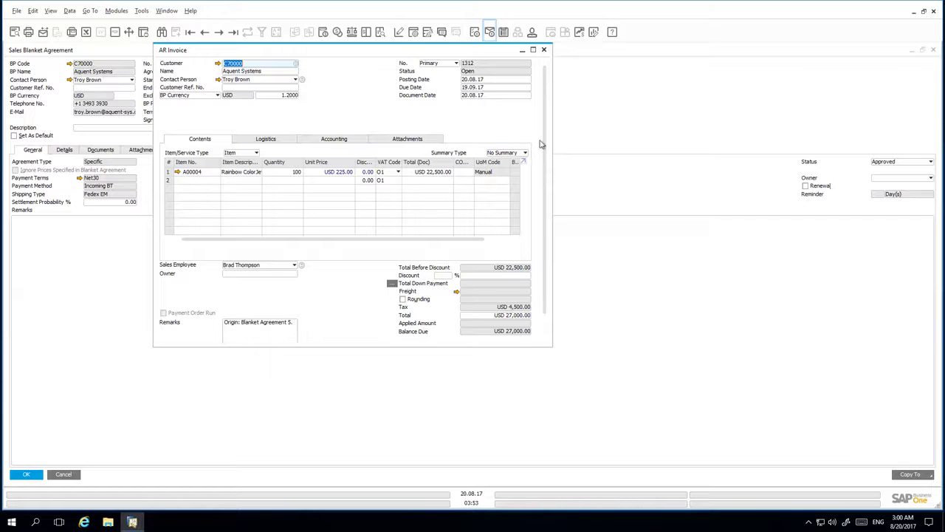
pyautogui.moveTo(545, 275); pyautogui.dragTo(545, 313)
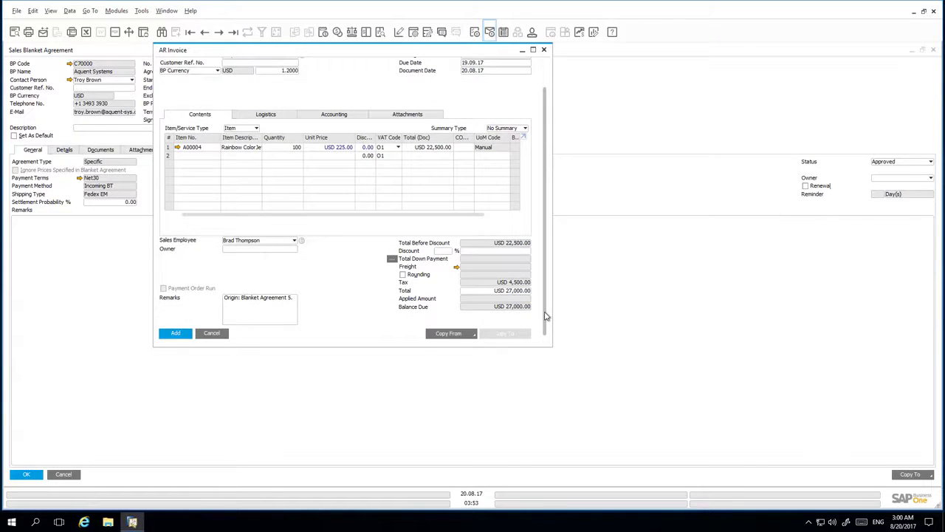
pyautogui.click(184, 333)
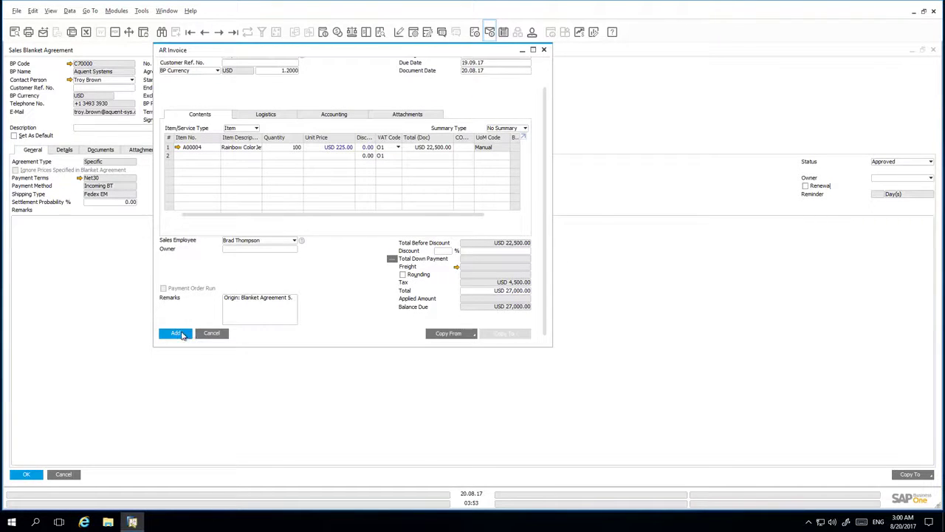
pyautogui.click(370, 271)
pyautogui.click(372, 272)
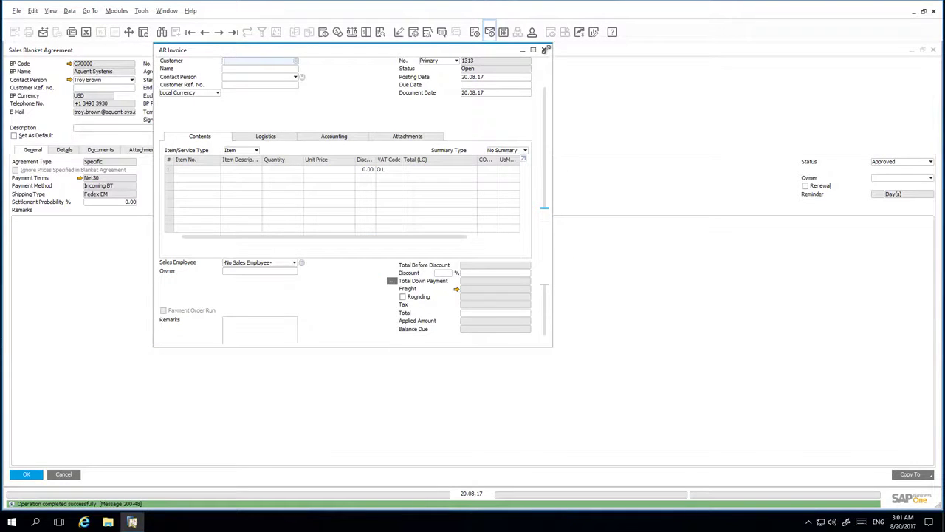
pyautogui.click(545, 49)
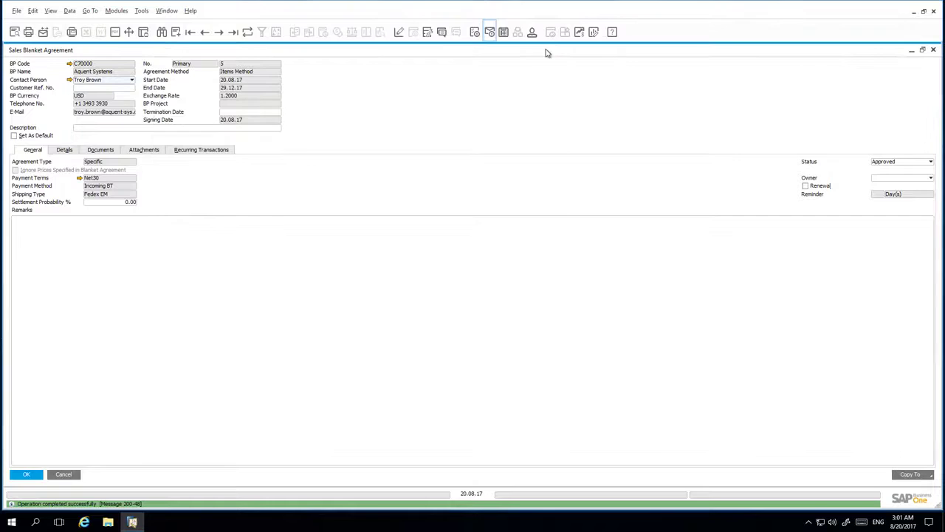
# Refresh the blanket agreement, review its item details, and display its Relationship Map to examine the linked documents.
pyautogui.click(248, 33)
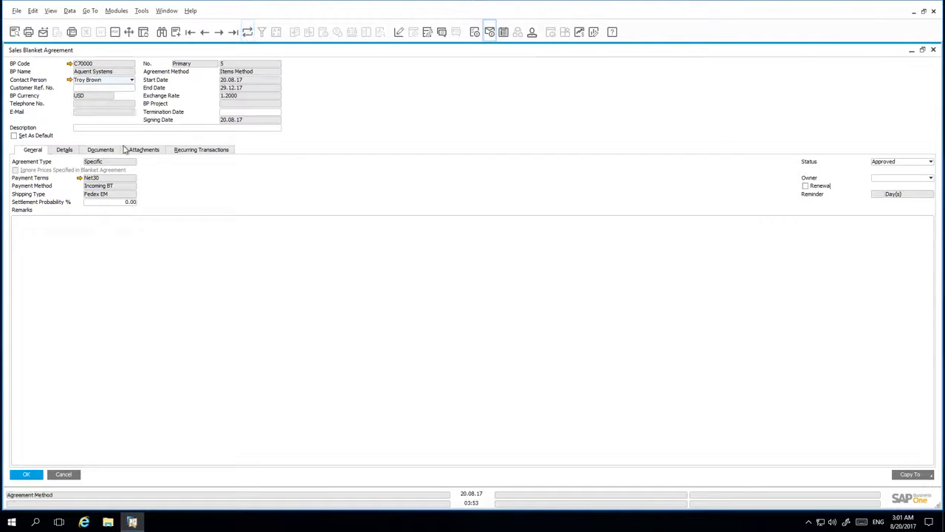
pyautogui.click(67, 152)
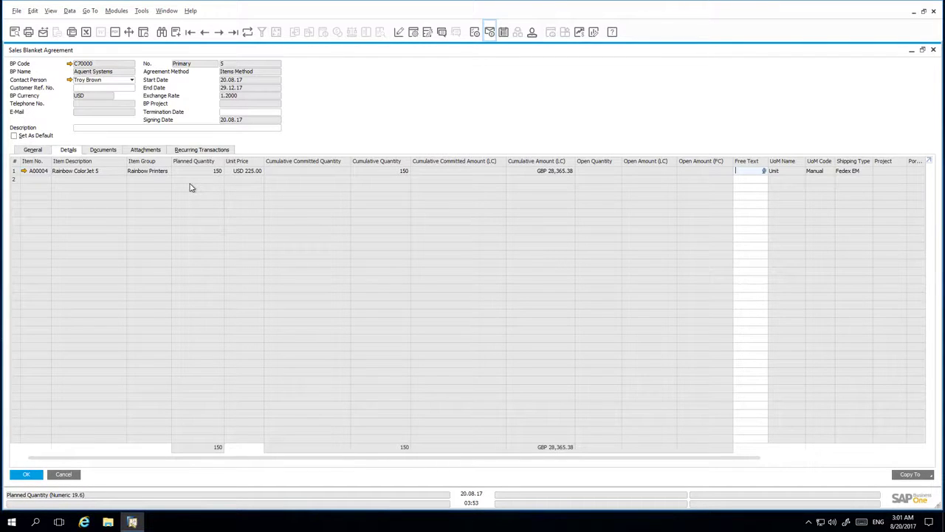
pyautogui.rightClick(330, 118)
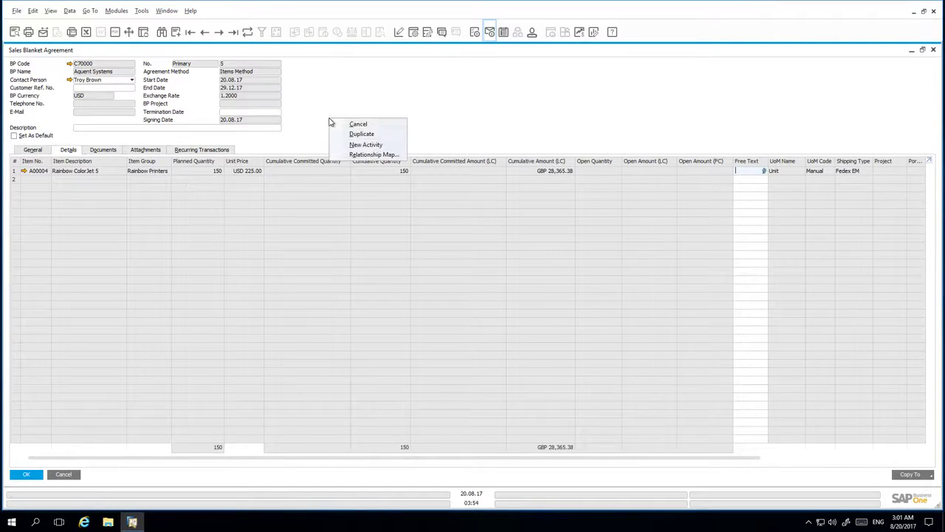
pyautogui.click(363, 155)
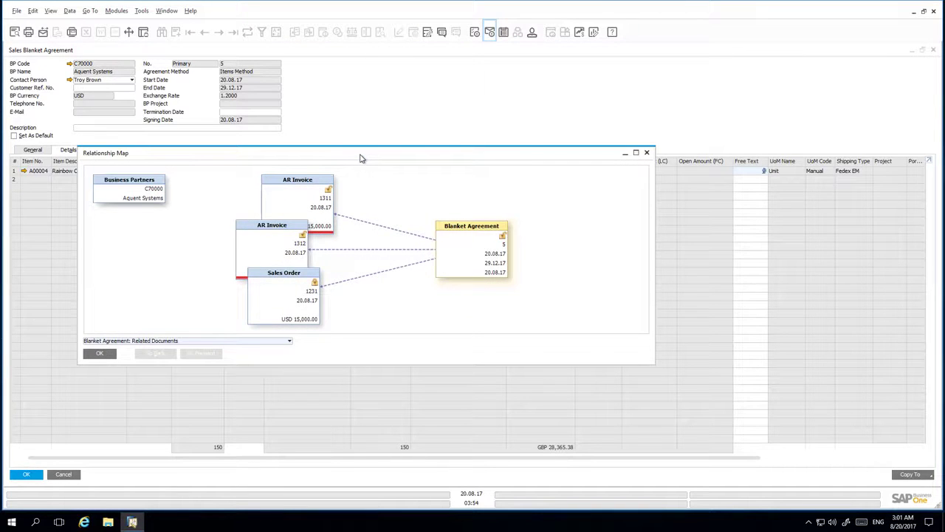